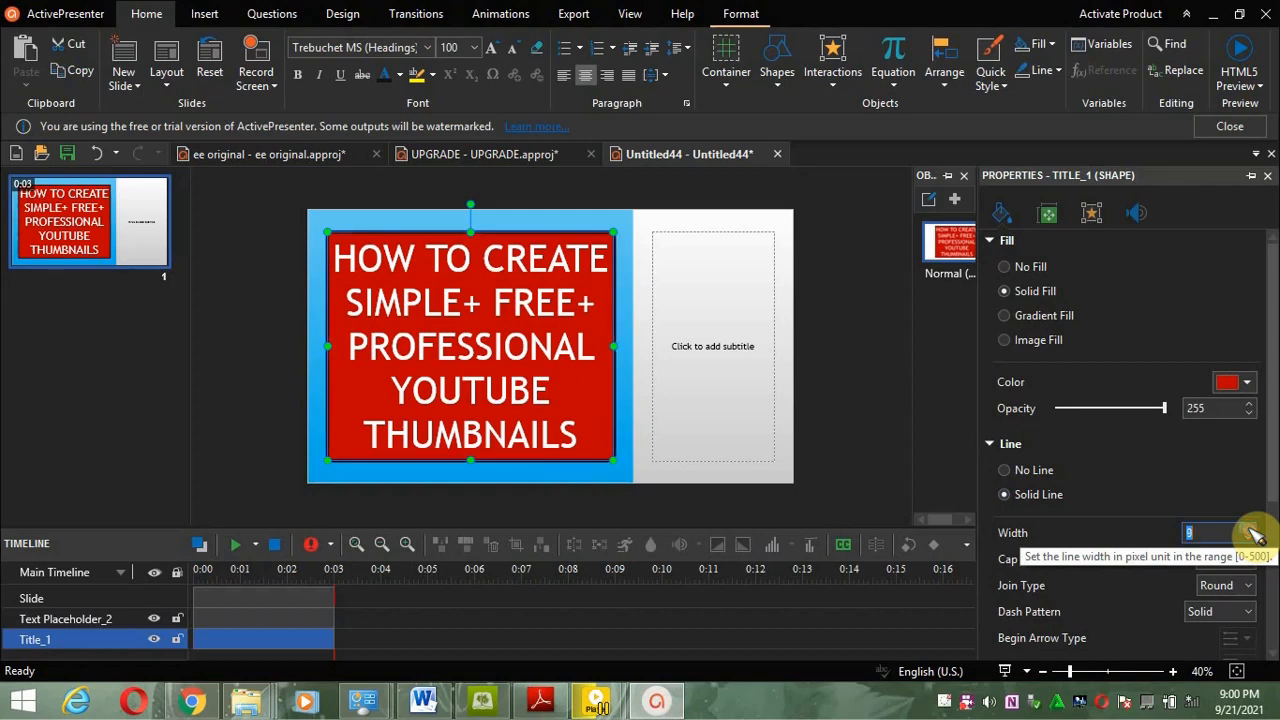
click(1248, 528)
Step: Set the title box's outline width to 10
click(903, 362)
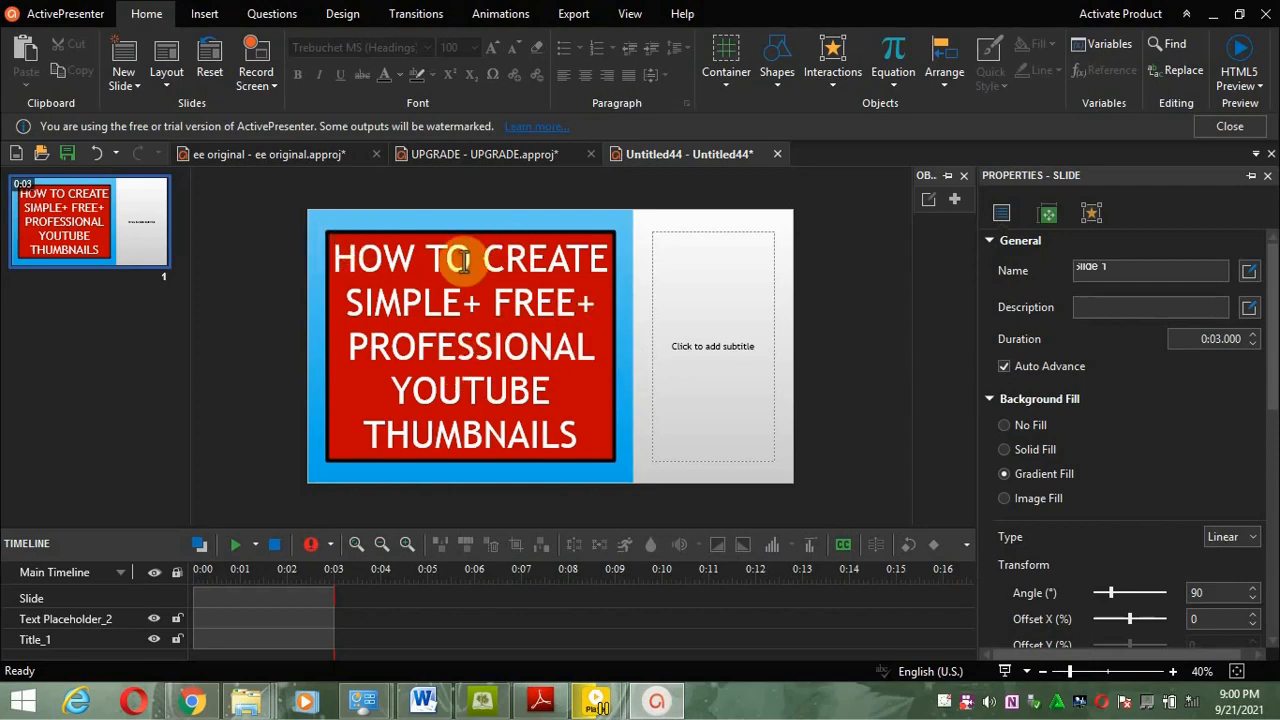
Step: Recolor the words YOUTUBE and THUMBNAILS in the title with the dark text colour
click(478, 390)
click(478, 390)
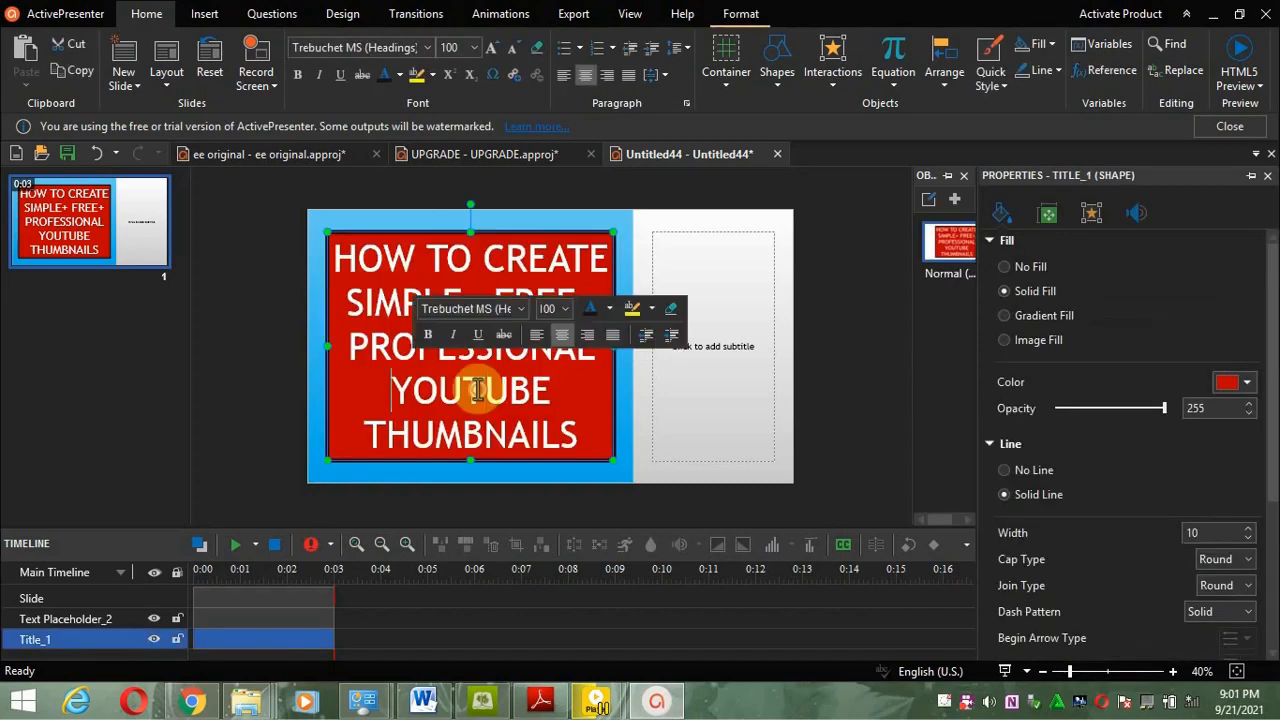
click(598, 316)
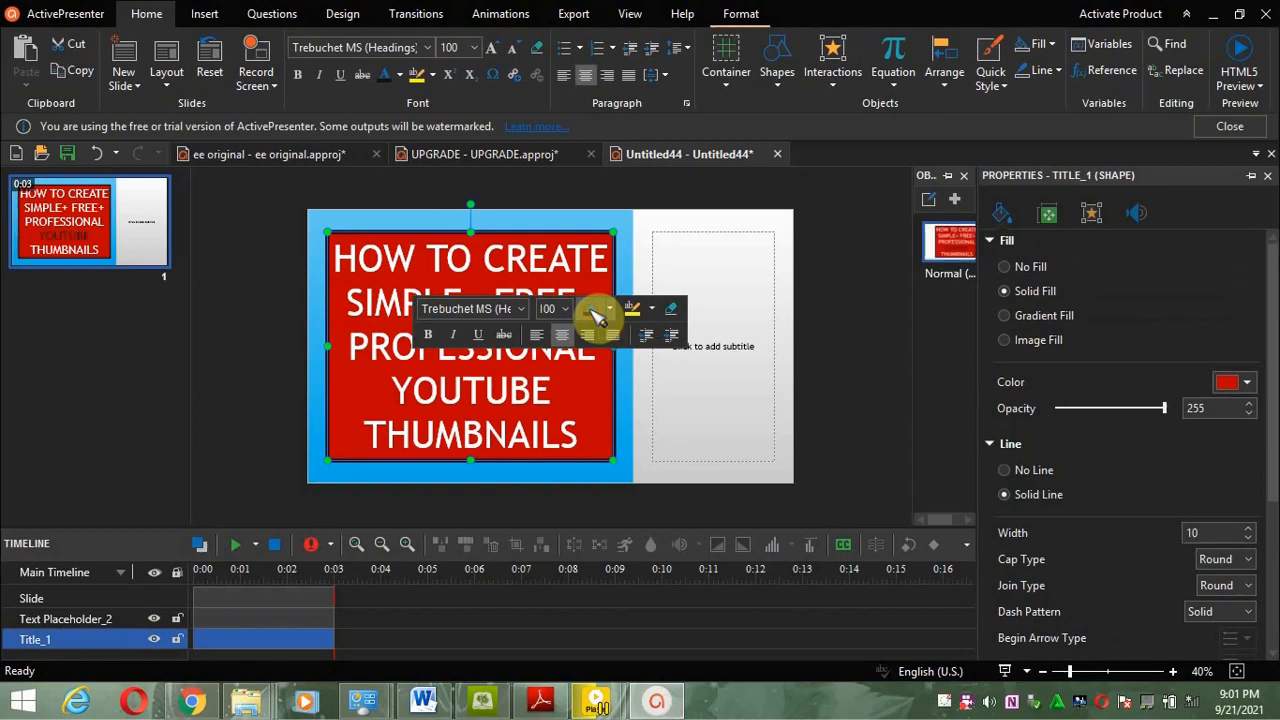
click(624, 405)
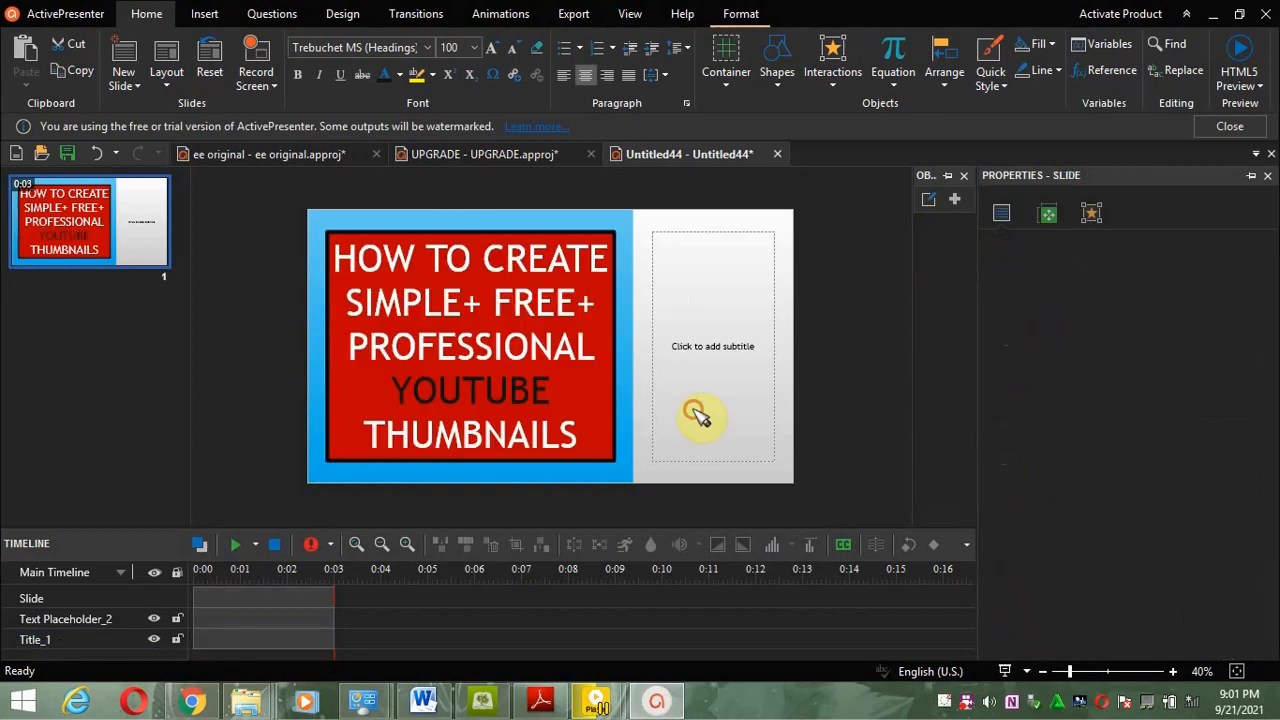
click(510, 430)
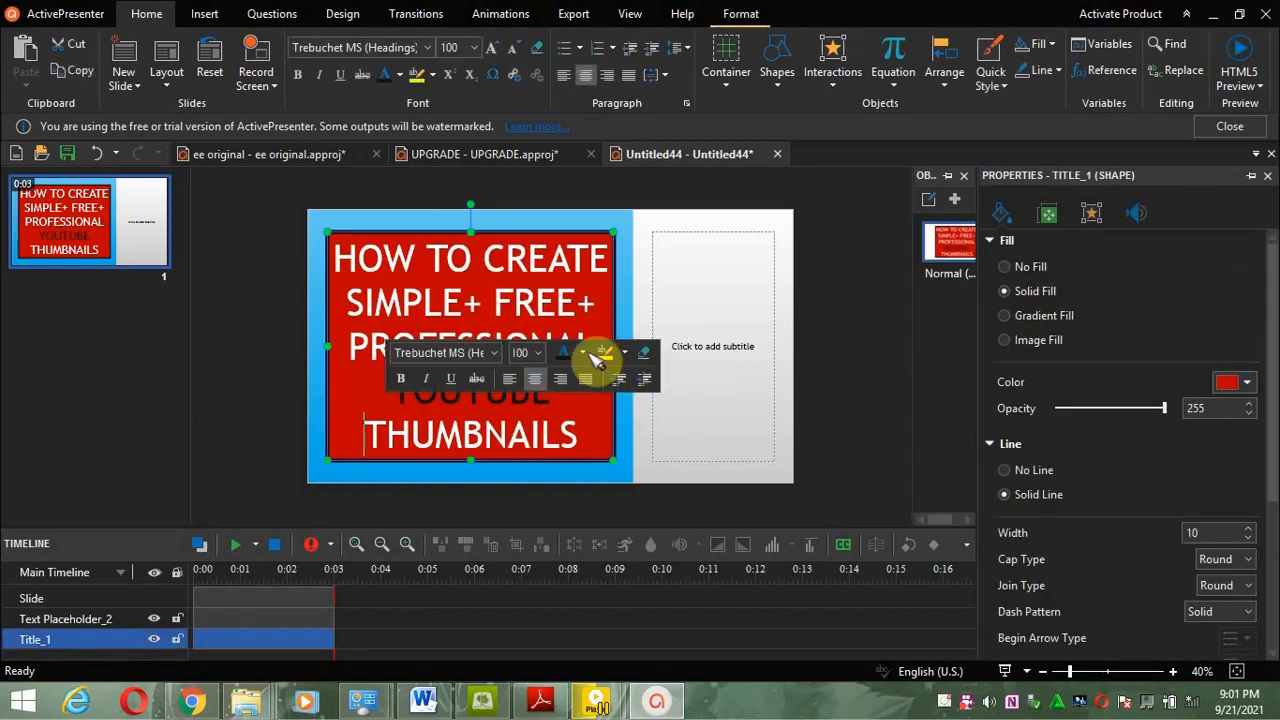
click(563, 356)
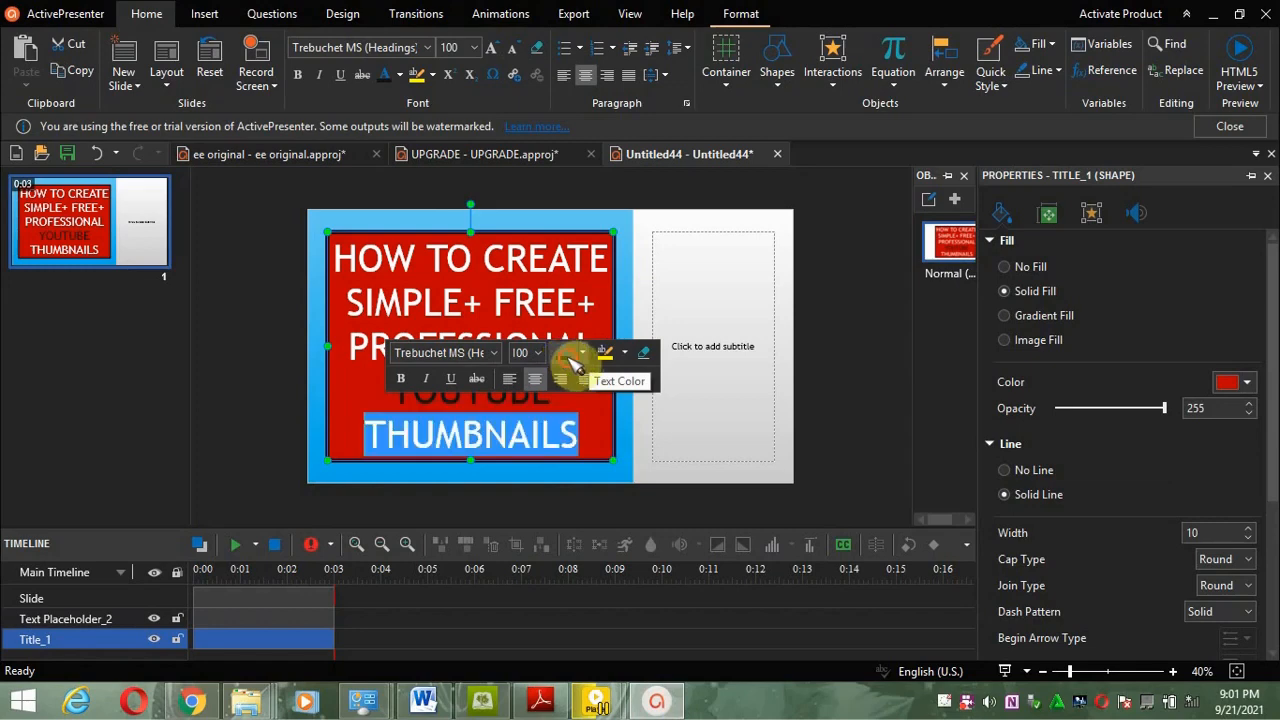
click(853, 432)
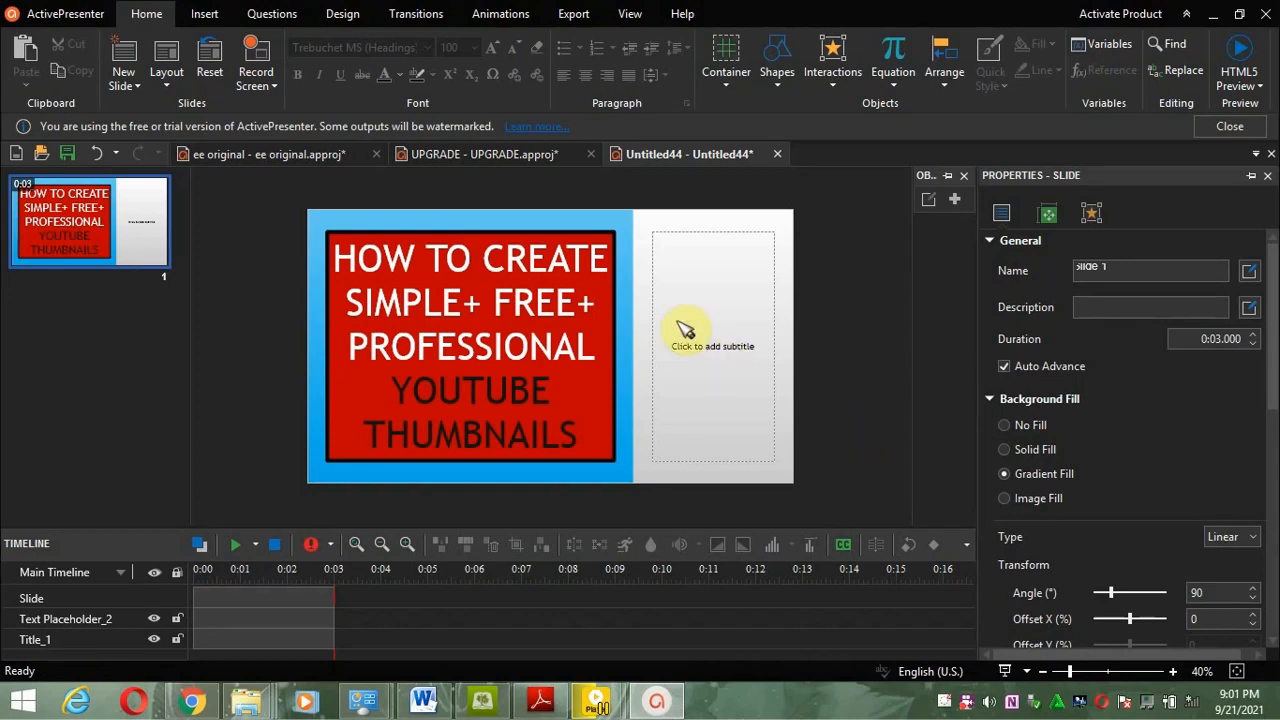
click(702, 344)
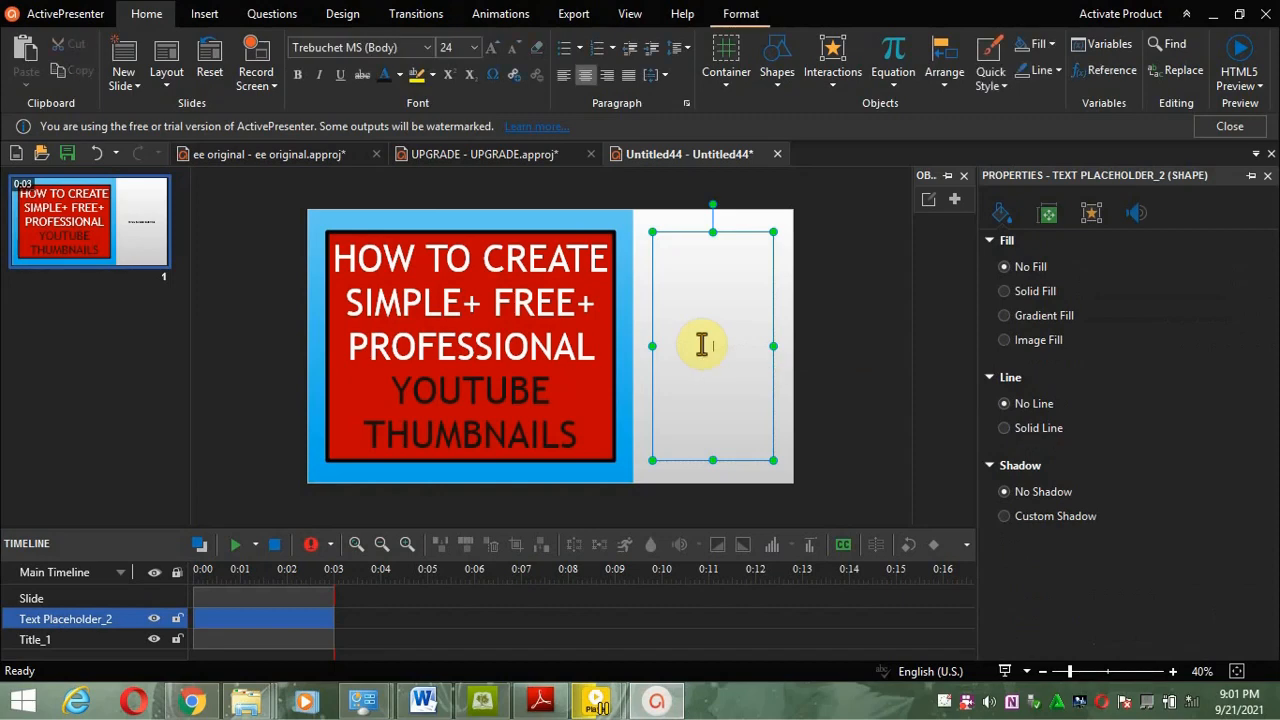
click(630, 238)
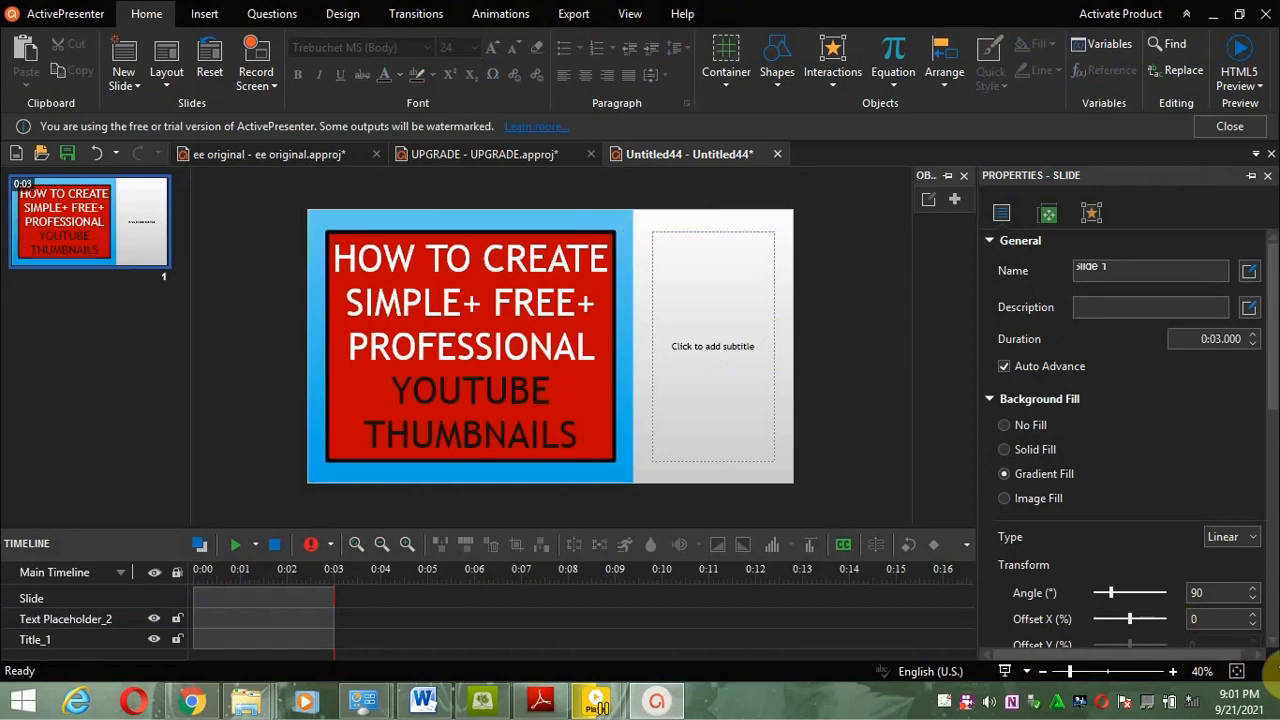
scroll(1275, 648, down, 1)
scroll(1275, 648, down, 7)
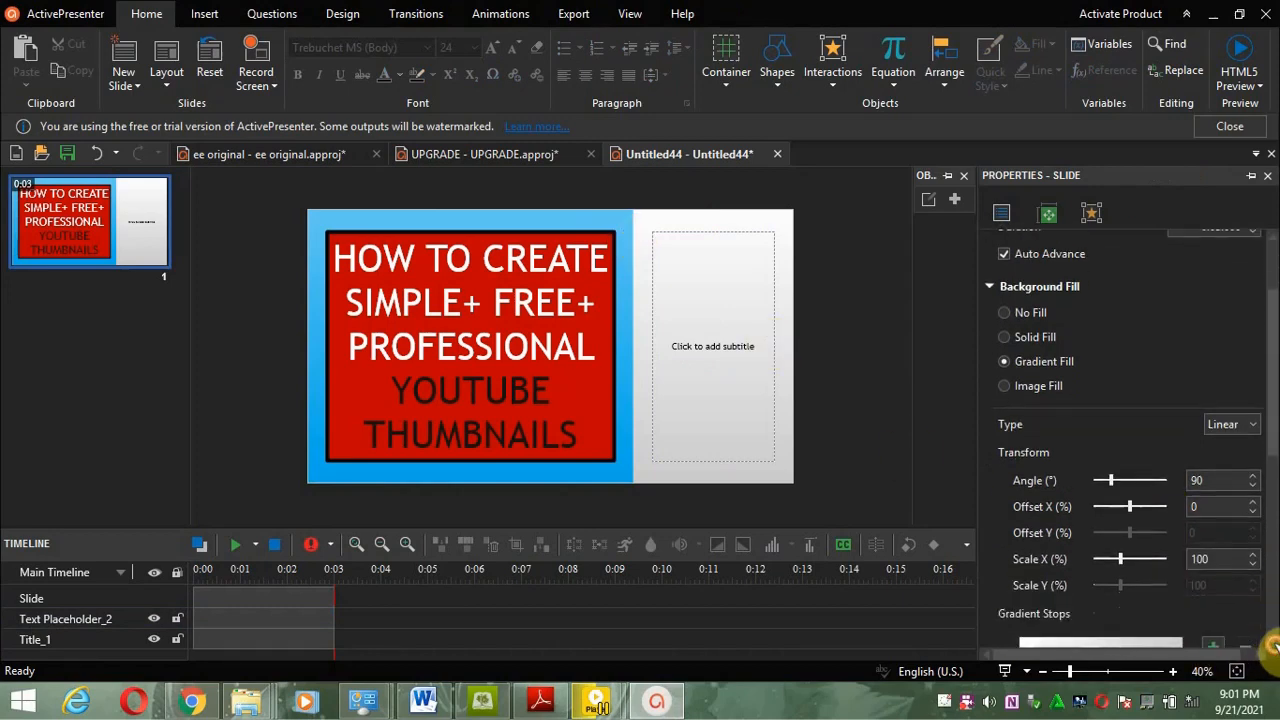
scroll(1275, 648, down, 3)
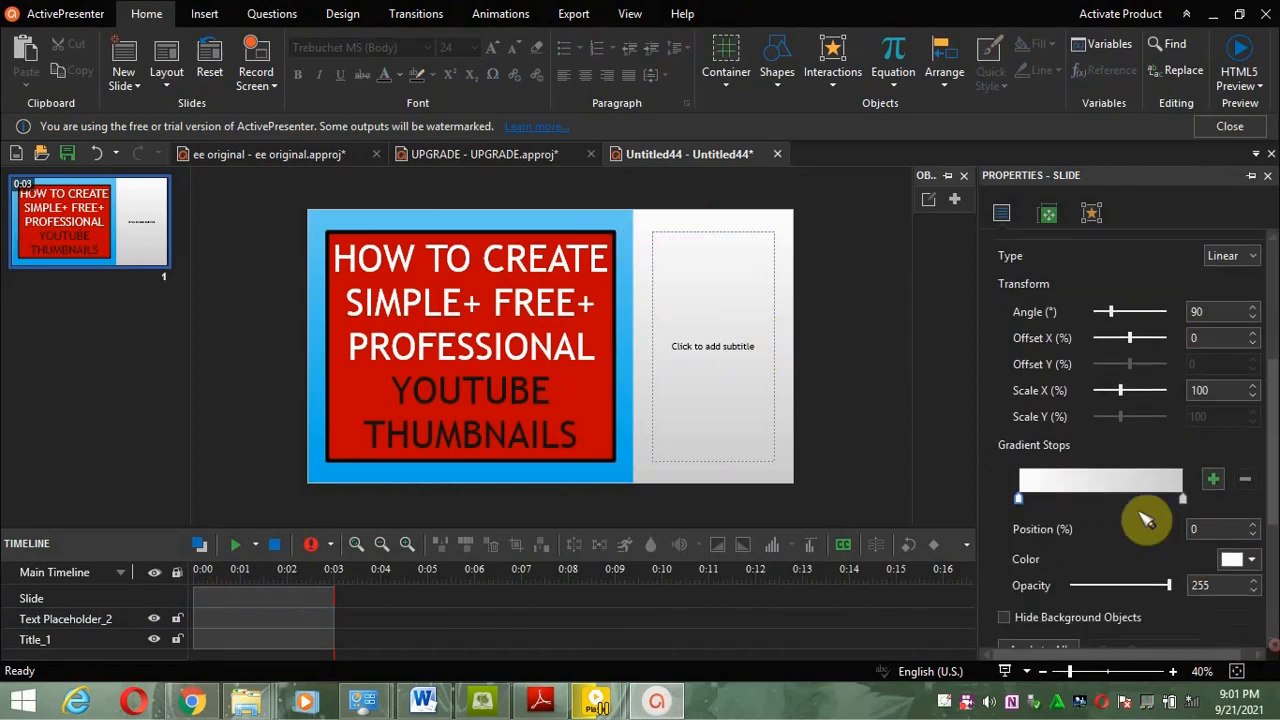
click(572, 288)
click(690, 325)
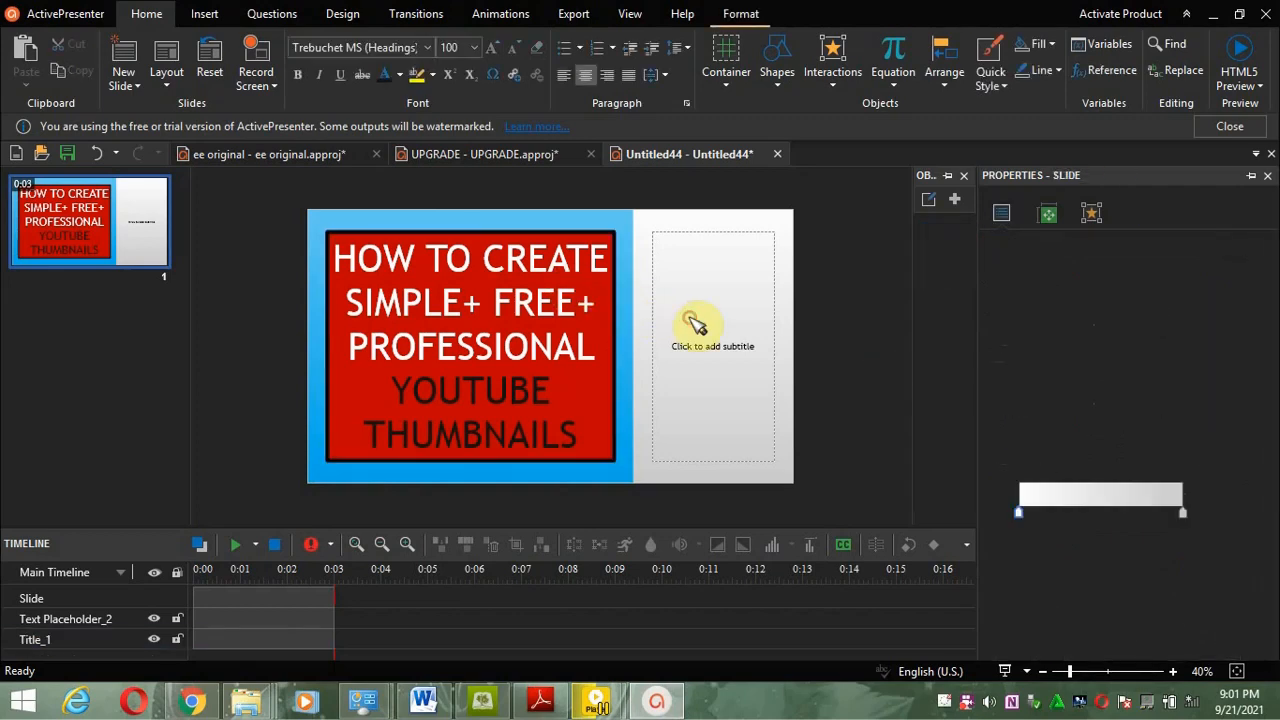
Step: Insert the YouTube icon from the icon library onto the slide's right panel
click(687, 346)
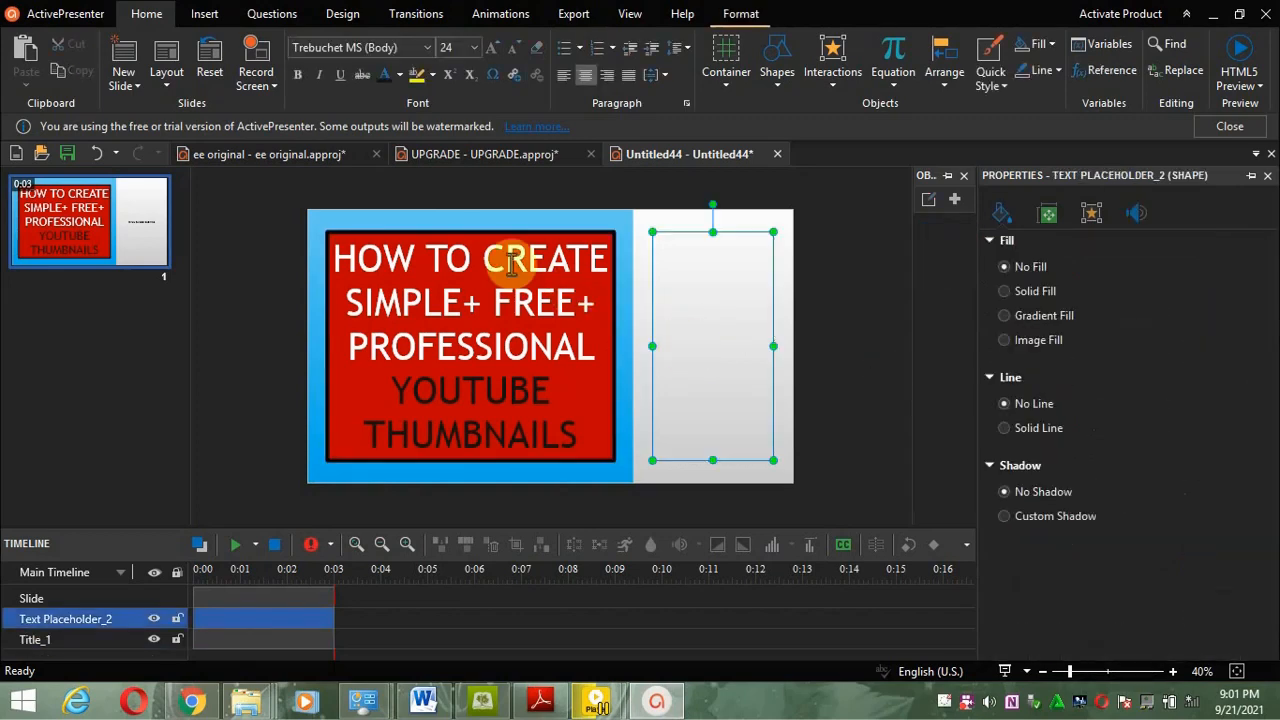
click(220, 15)
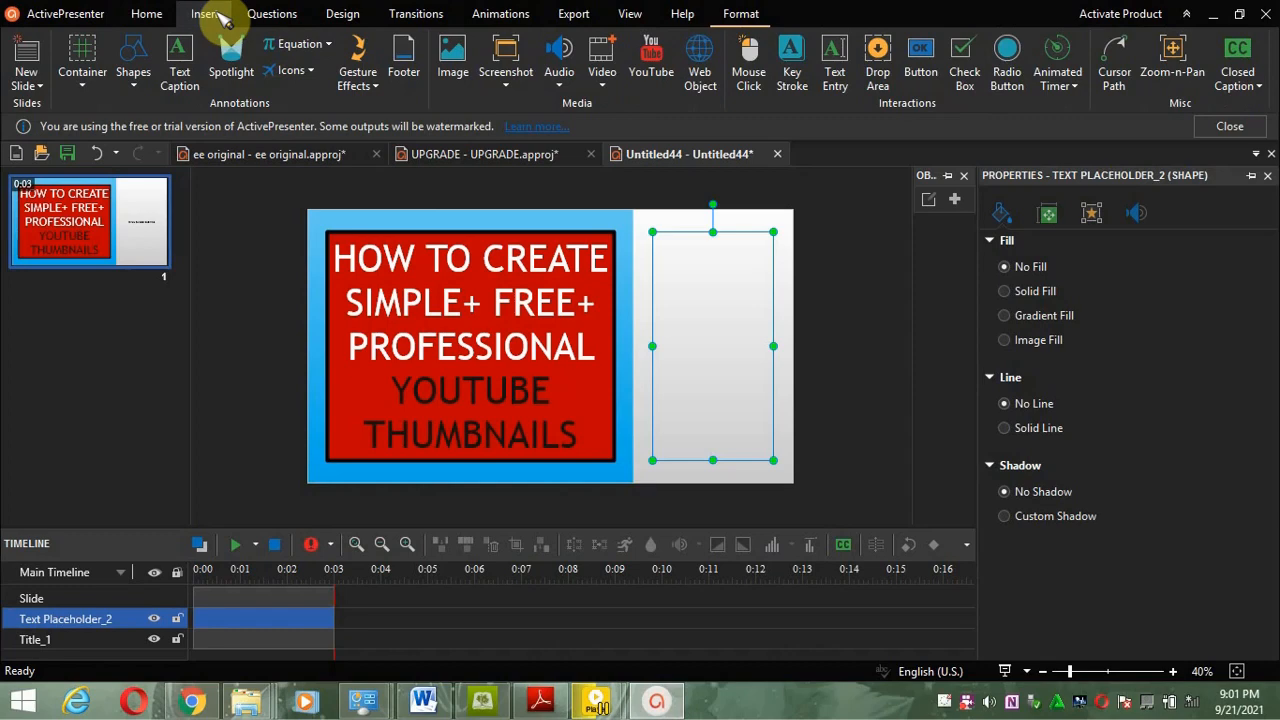
click(312, 76)
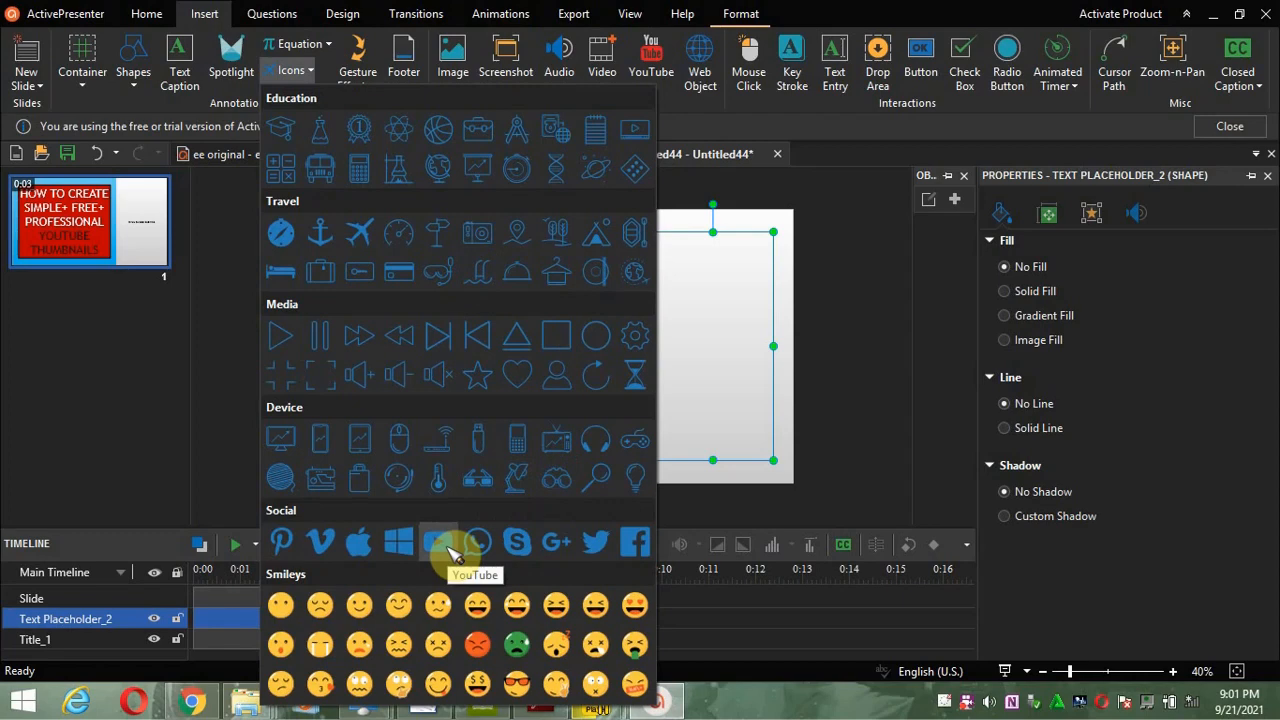
click(440, 545)
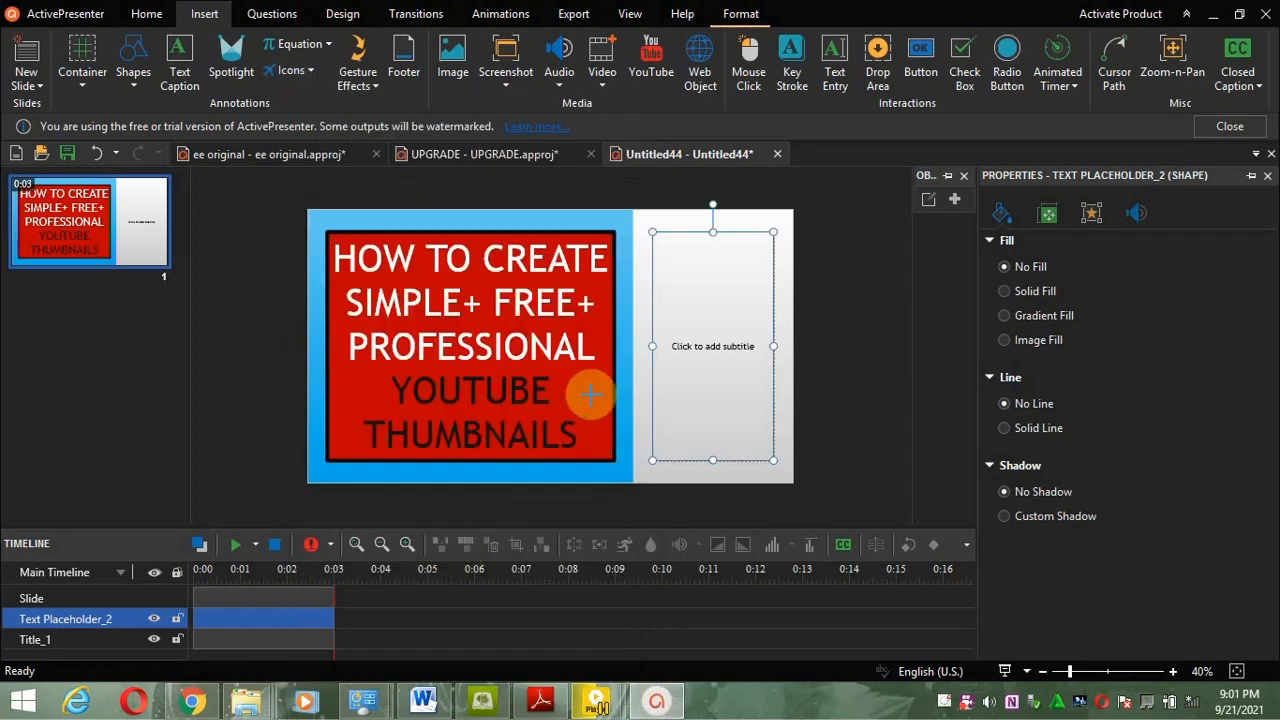
click(699, 326)
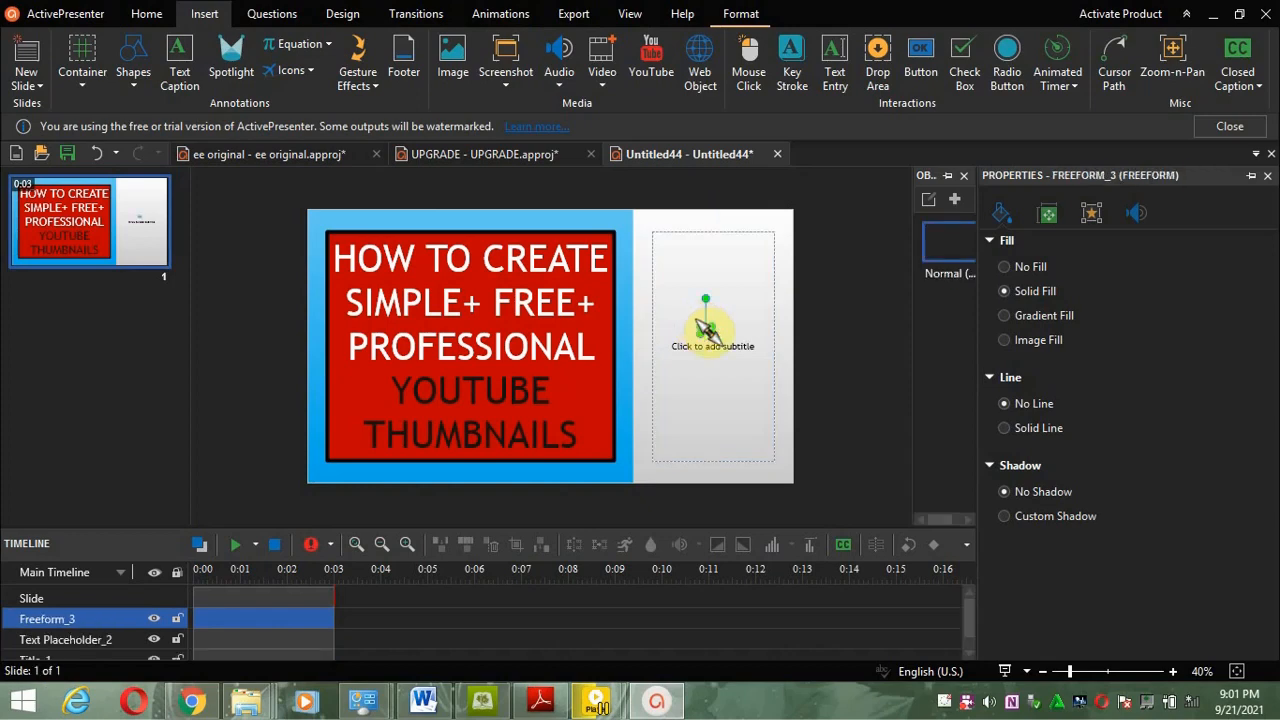
Step: Enlarge the YouTube icon to about 286 × 279 px within the right panel
drag(704, 330, 750, 388)
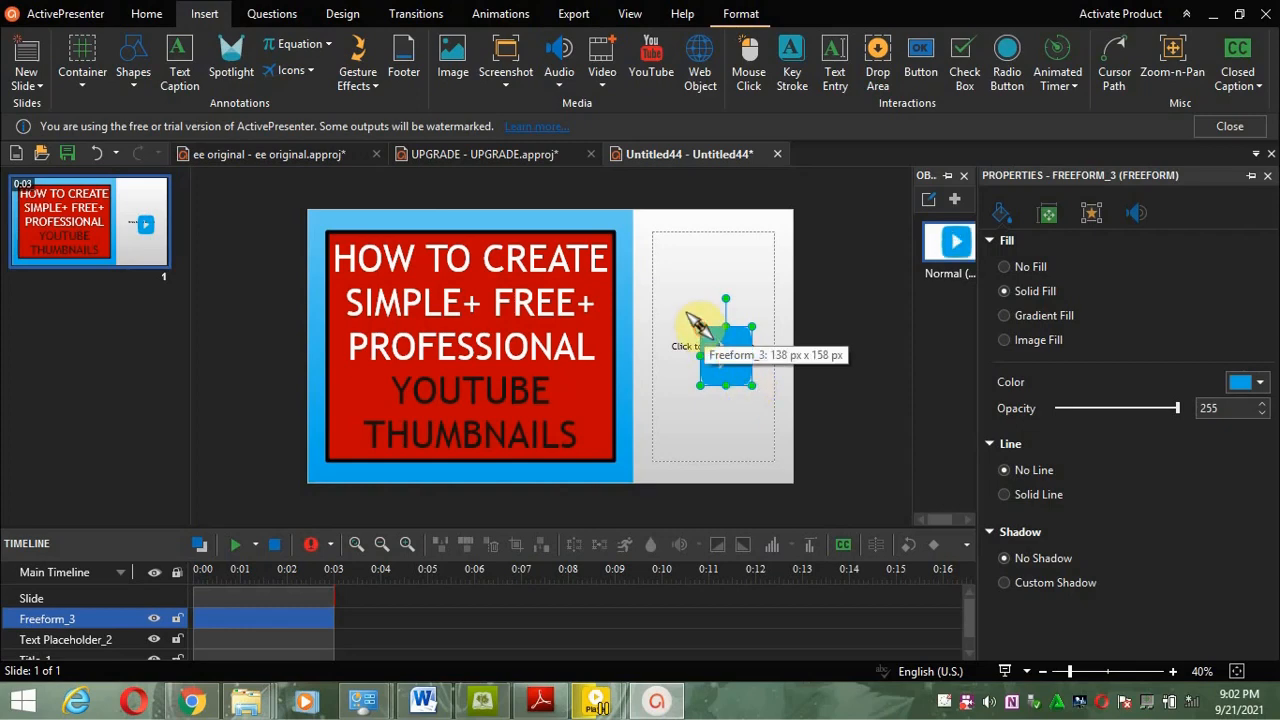
drag(697, 323, 658, 288)
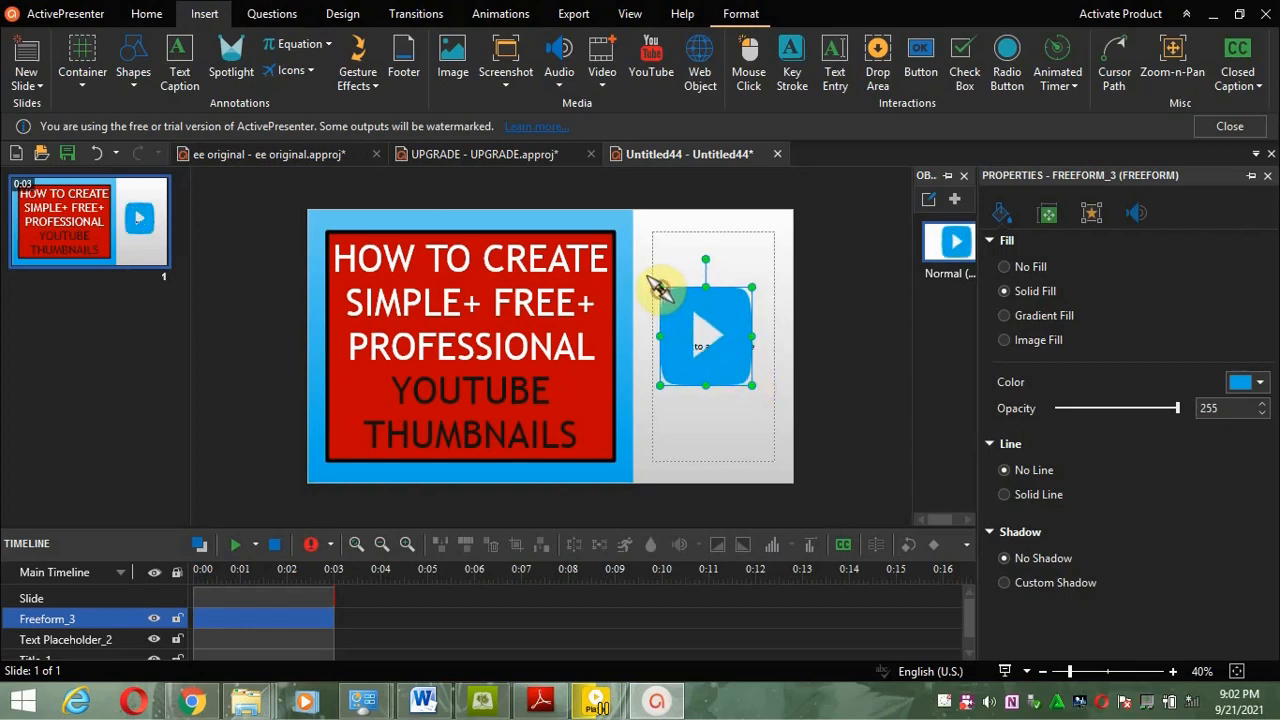
drag(705, 386, 711, 392)
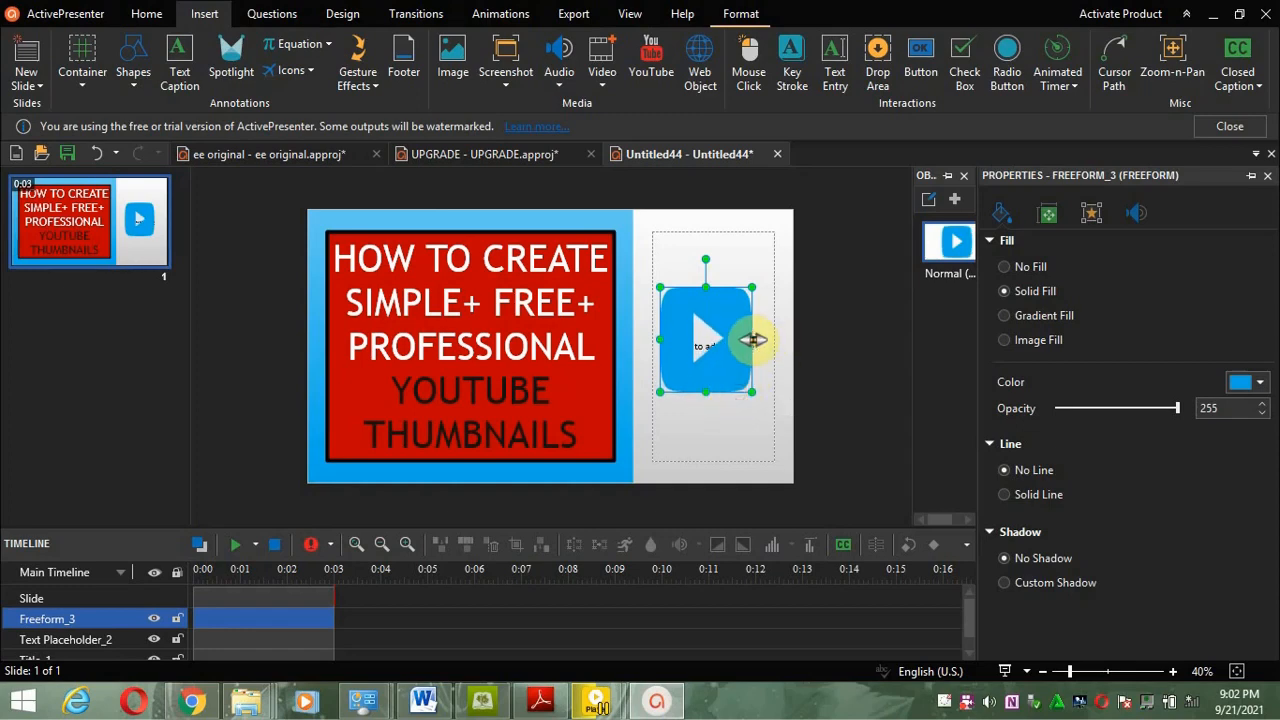
drag(752, 340, 768, 340)
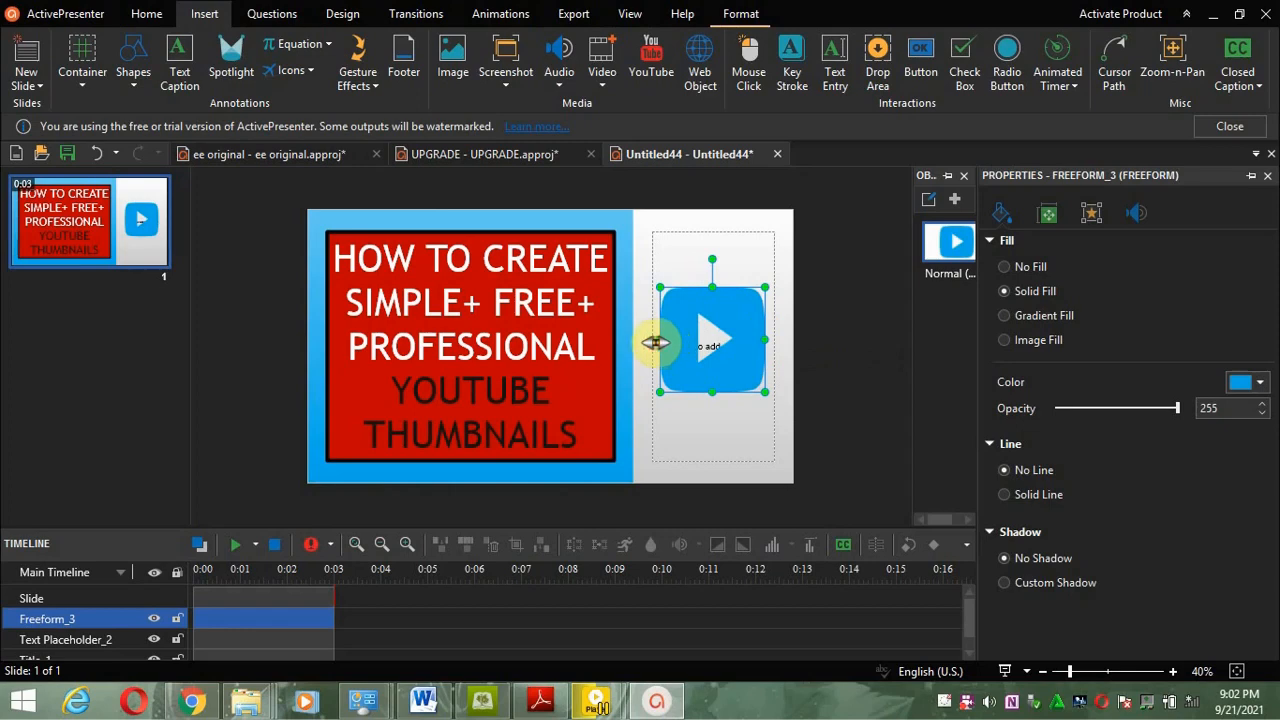
click(606, 290)
click(737, 337)
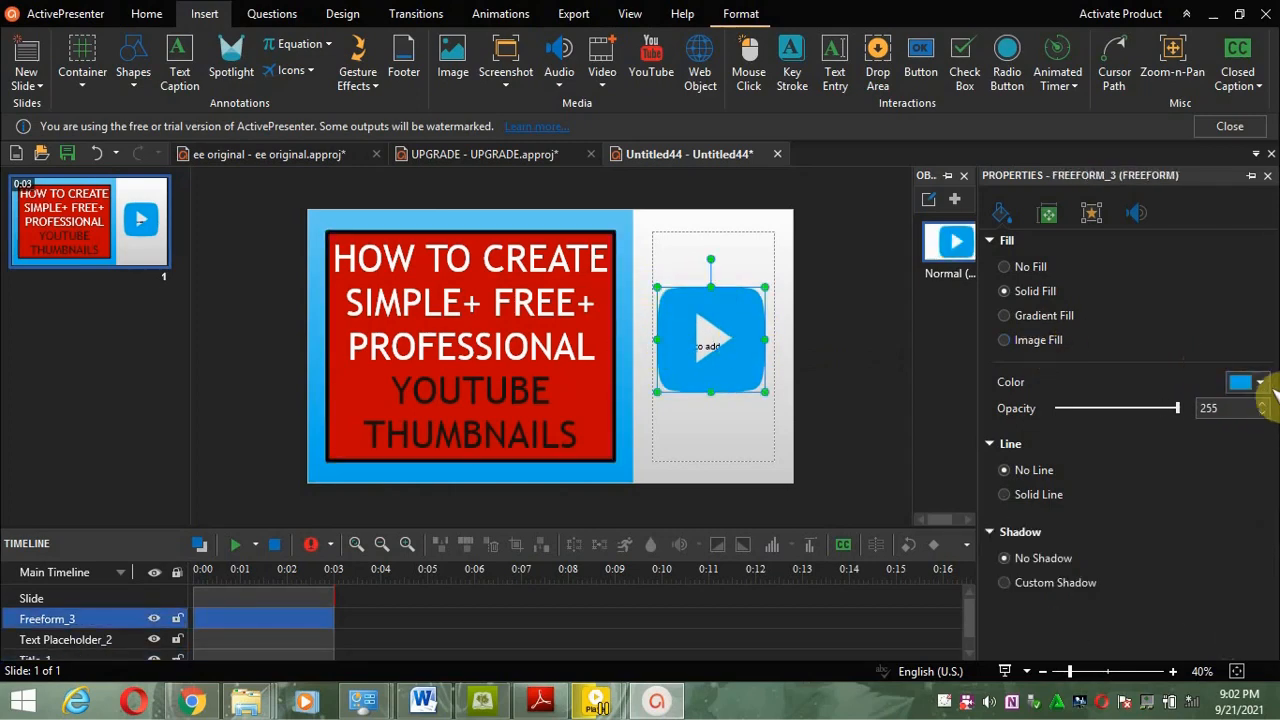
Step: Change the YouTube icon's fill colour to red
click(1258, 384)
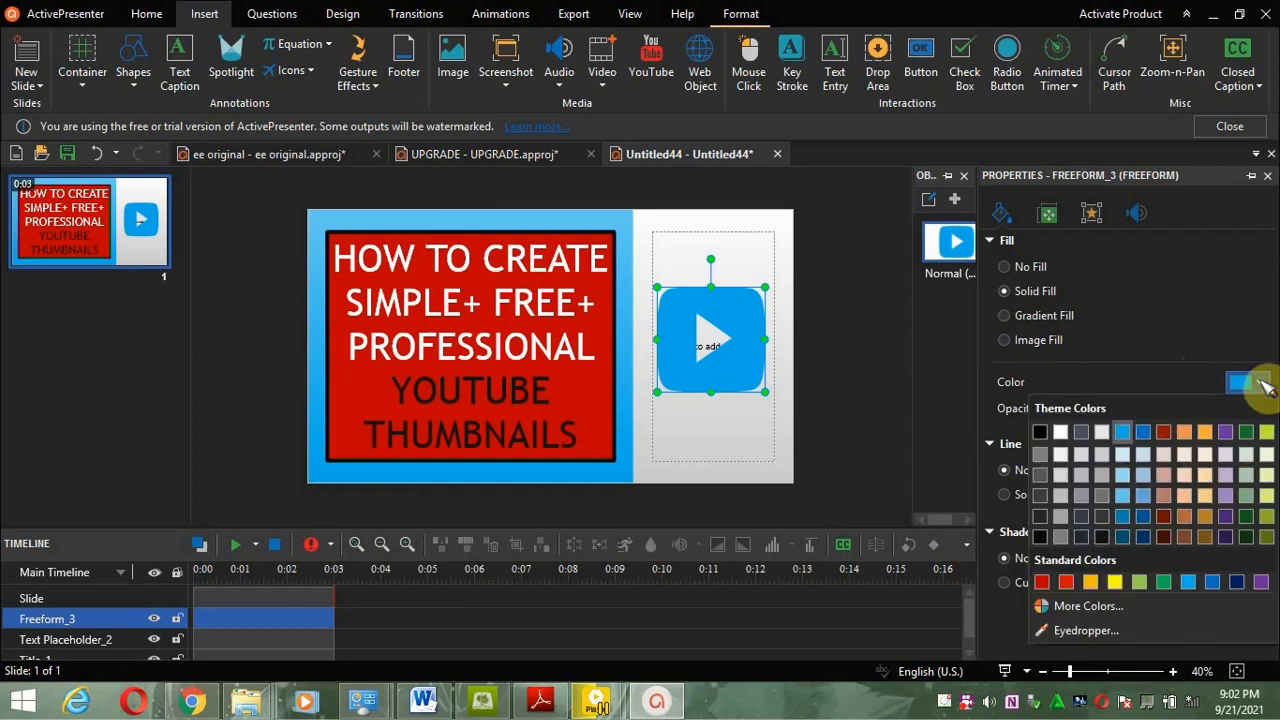
click(1041, 581)
click(862, 432)
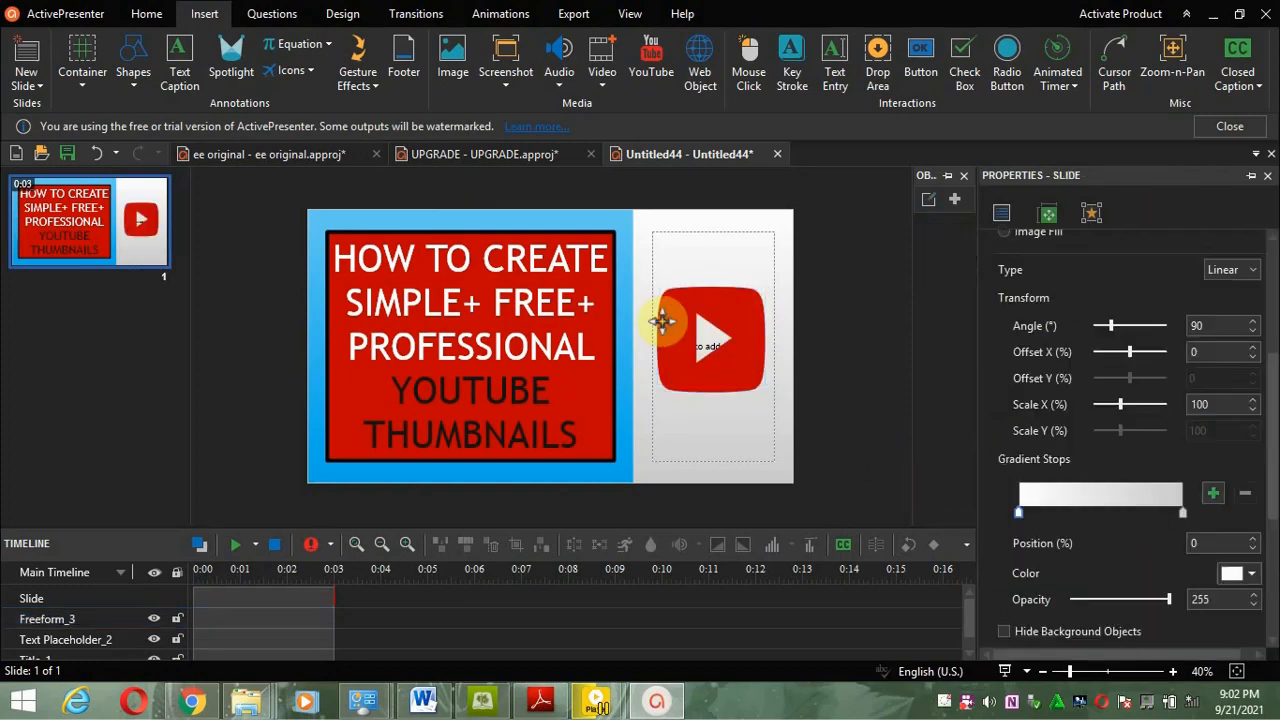
Step: Delete the empty subtitle placeholder
click(651, 233)
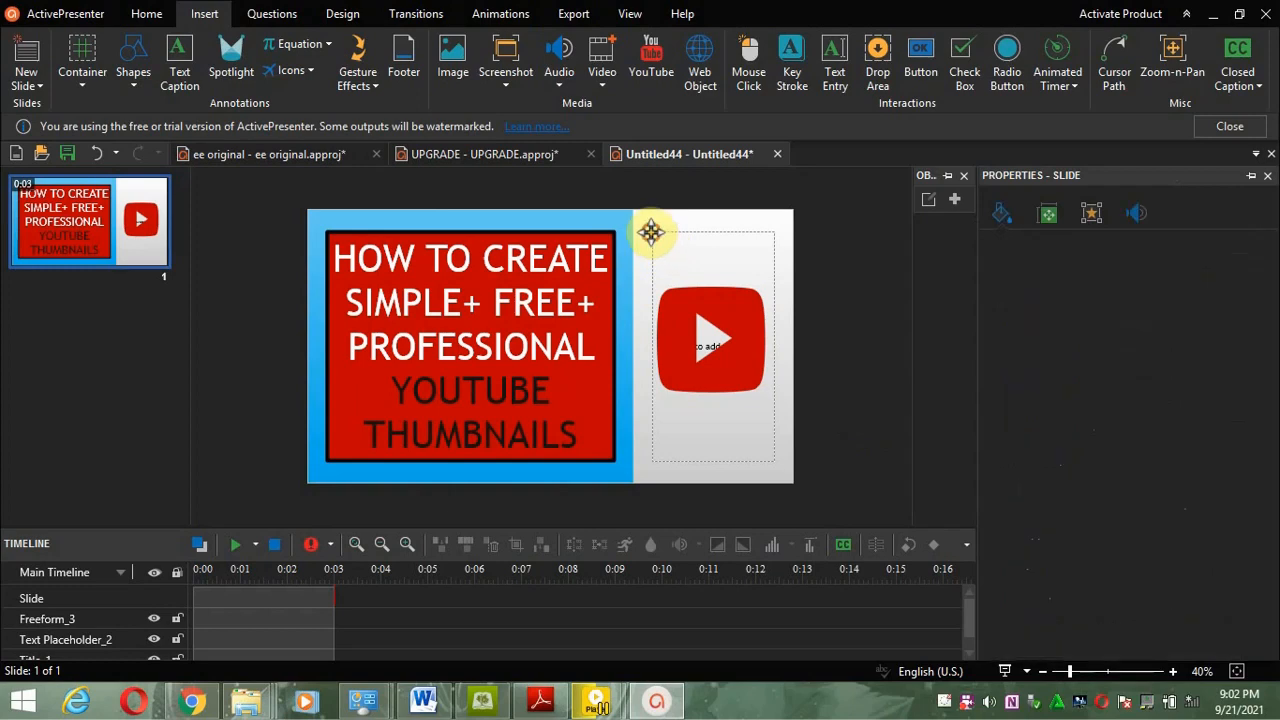
key(Delete)
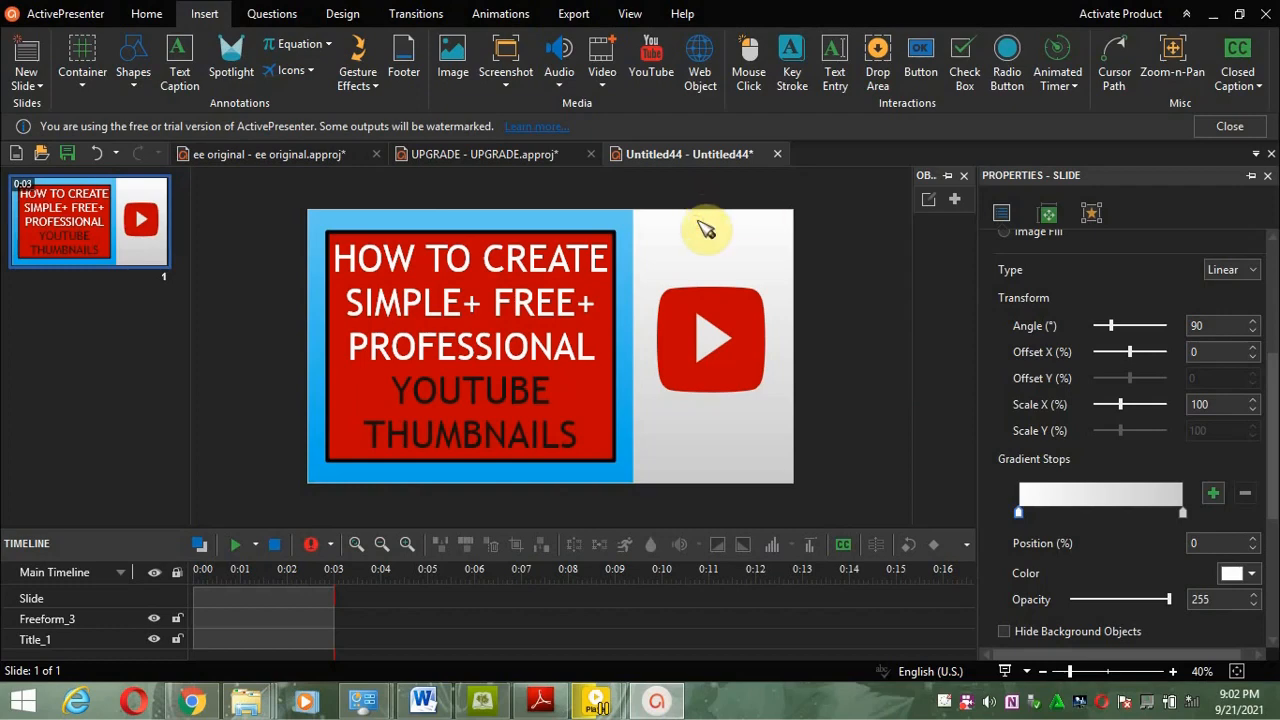
Step: Shrink the YouTube icon slightly and move it to the top of the right panel
click(702, 312)
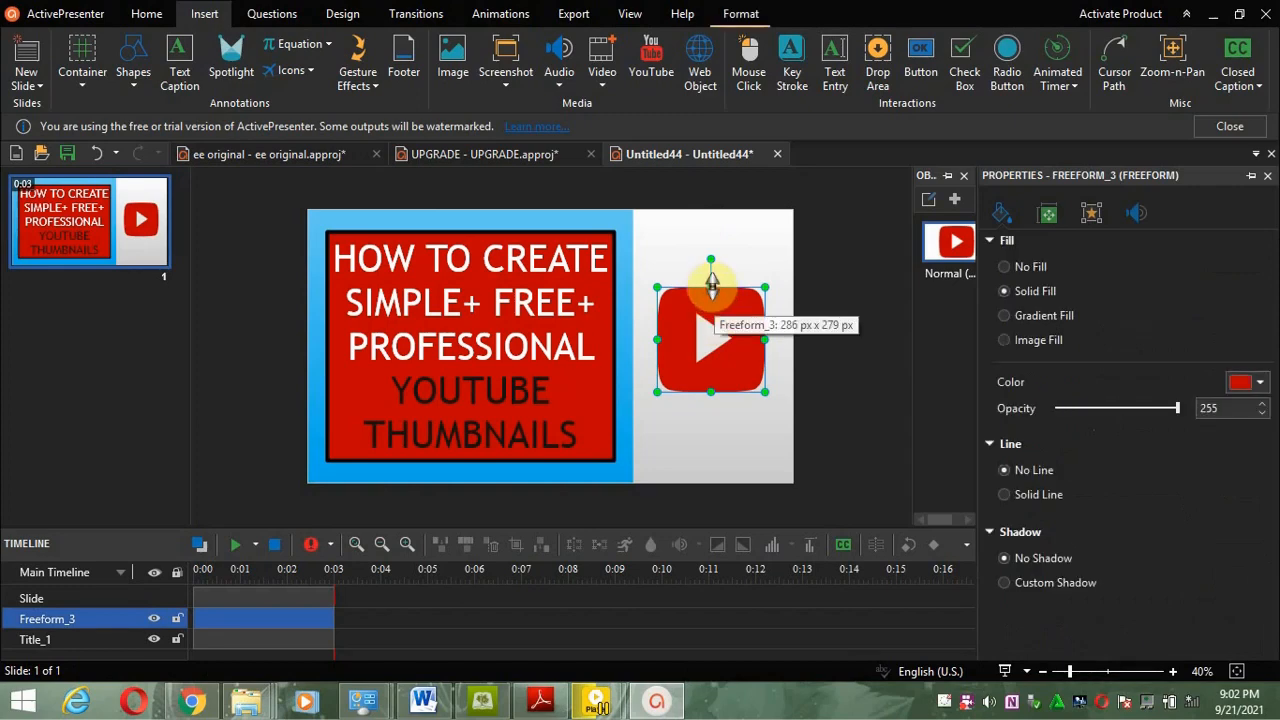
drag(711, 283, 712, 300)
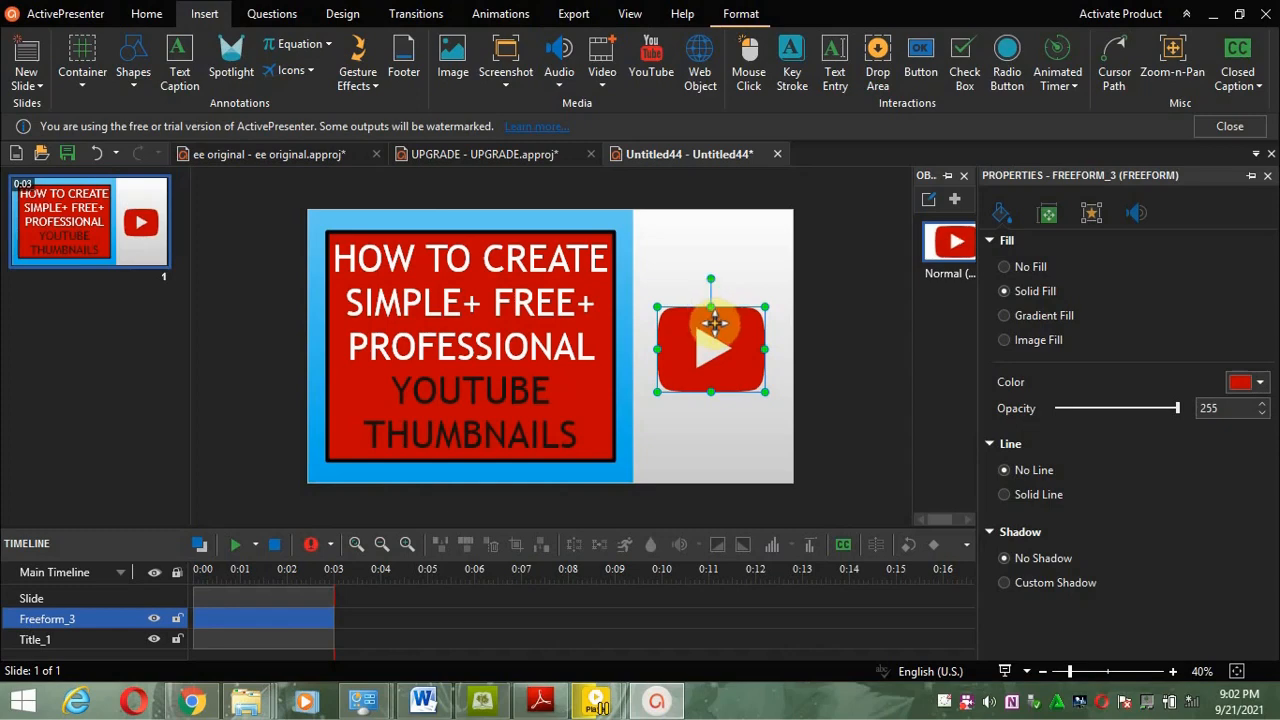
drag(714, 322, 711, 250)
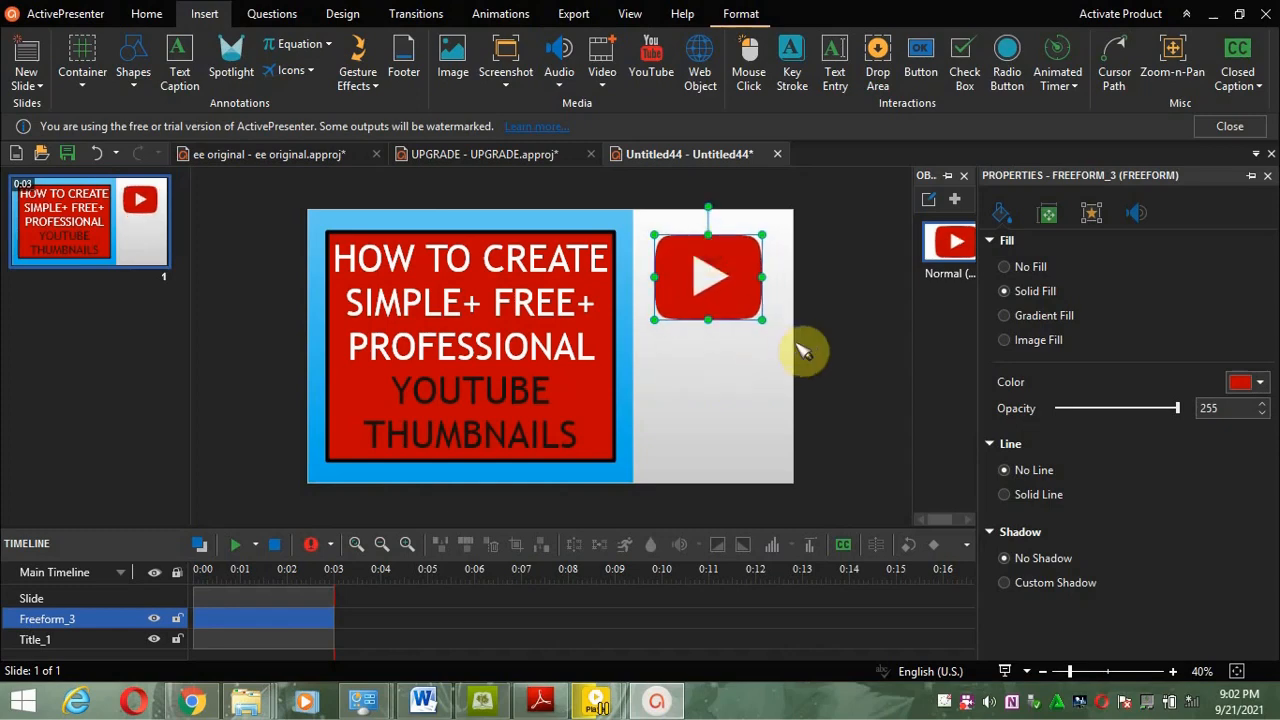
click(879, 395)
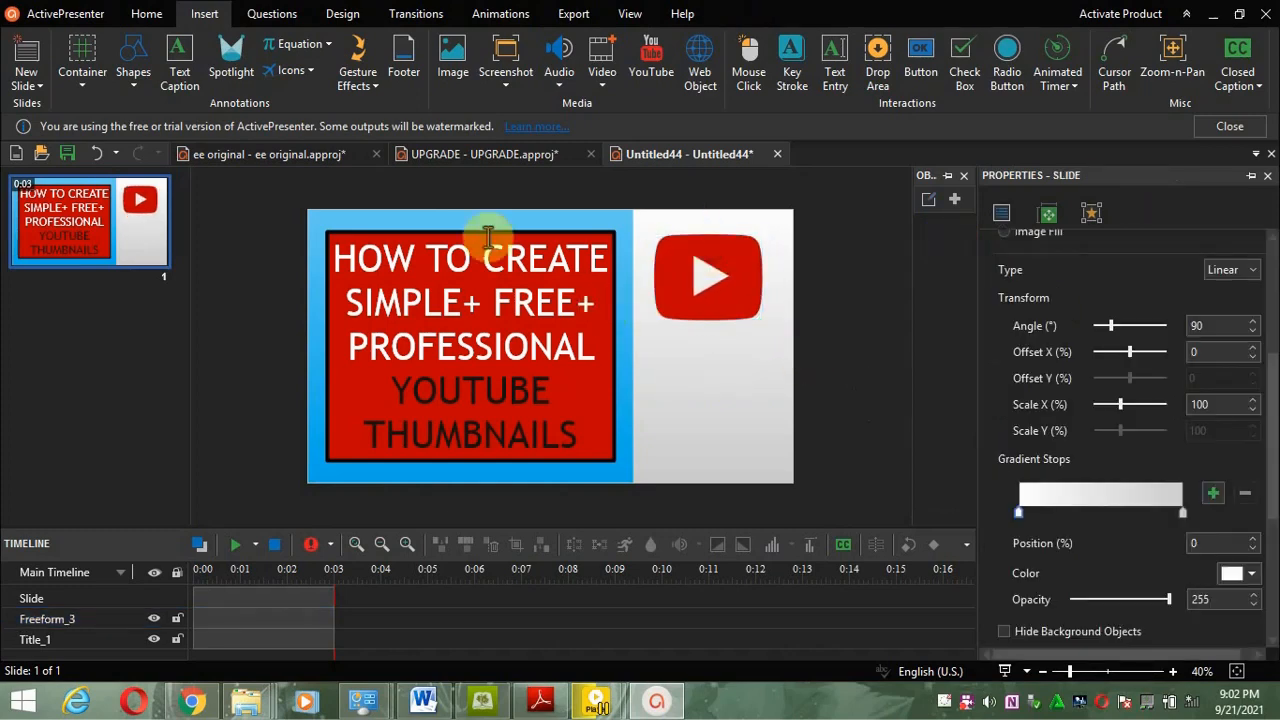
Step: Add a text caption below the icon reading YOUTUBE
click(189, 64)
click(680, 353)
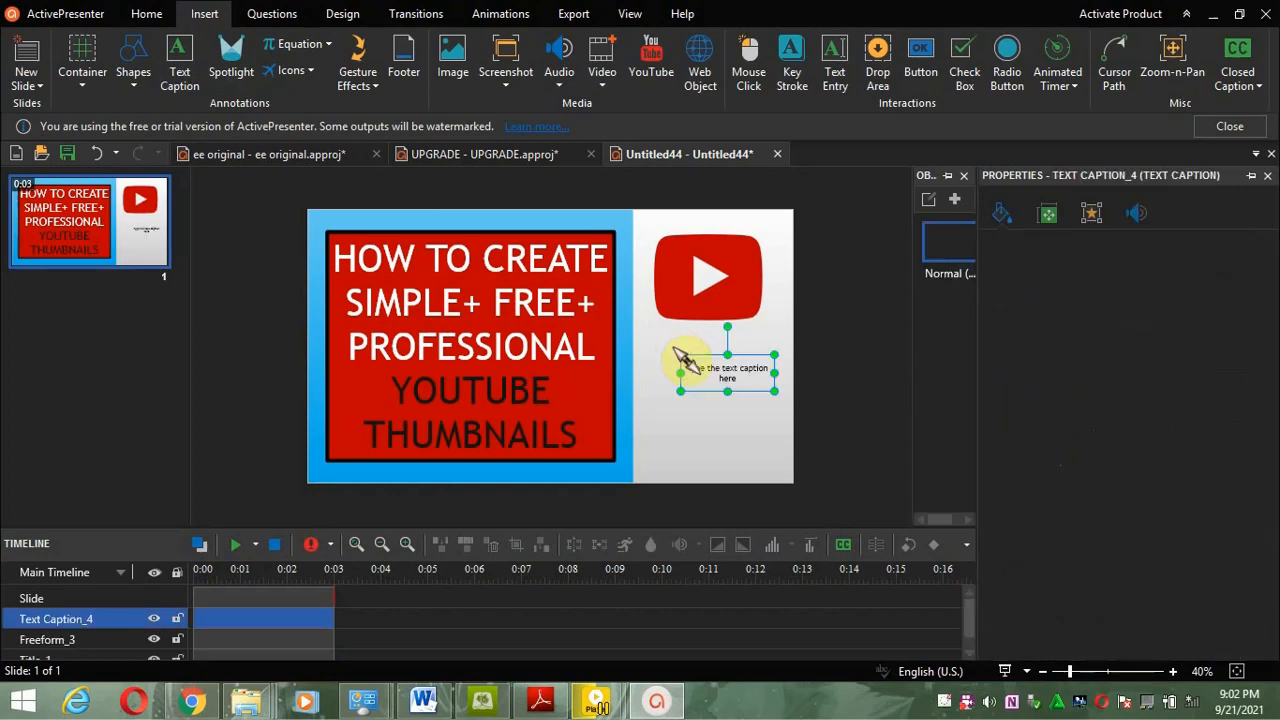
double_click(690, 370)
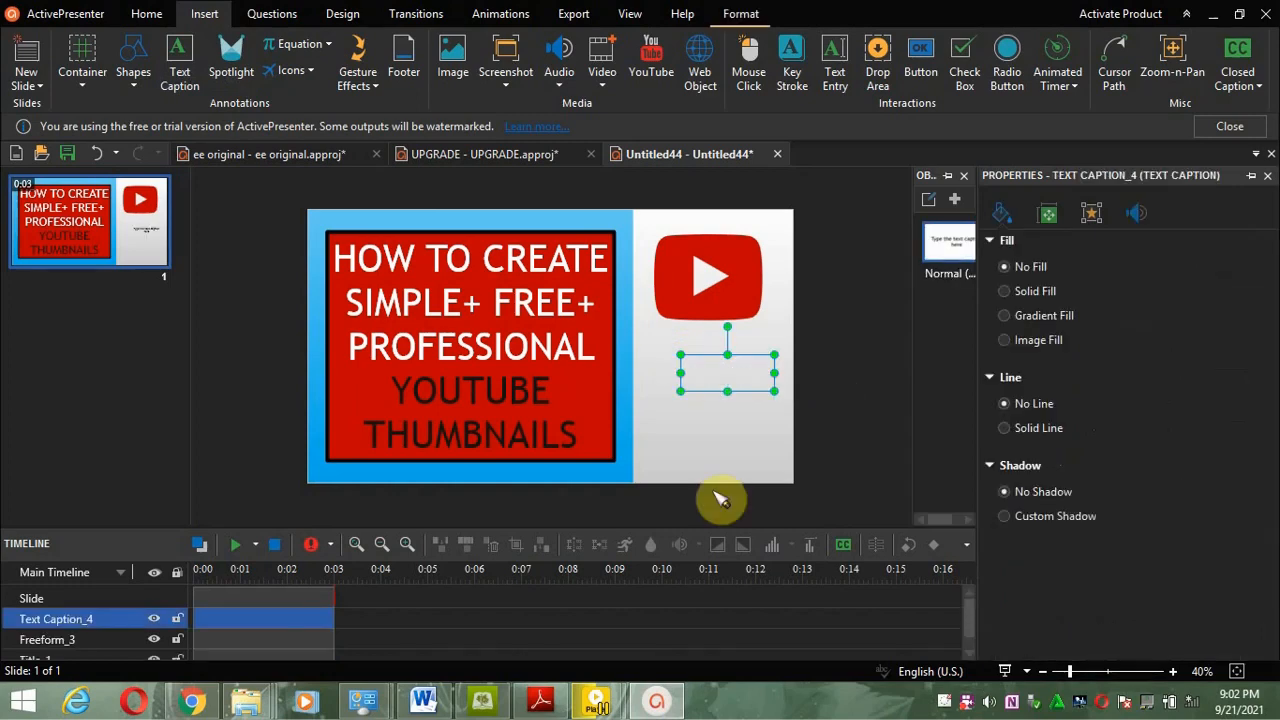
text(YOUTUBE)
Step: Set the caption text's font size to 60 and widen its box so YOUTUBE fits on one line
key(ctrl+a)
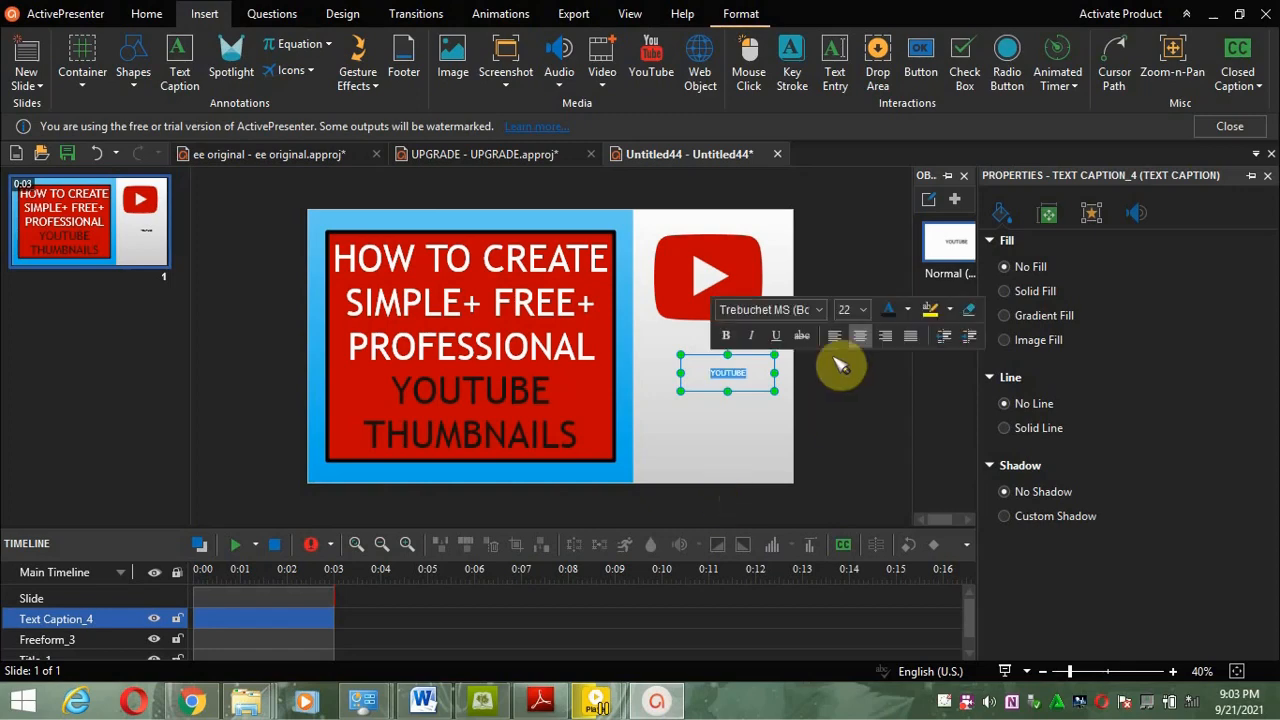
double_click(847, 308)
key(BackSpace)
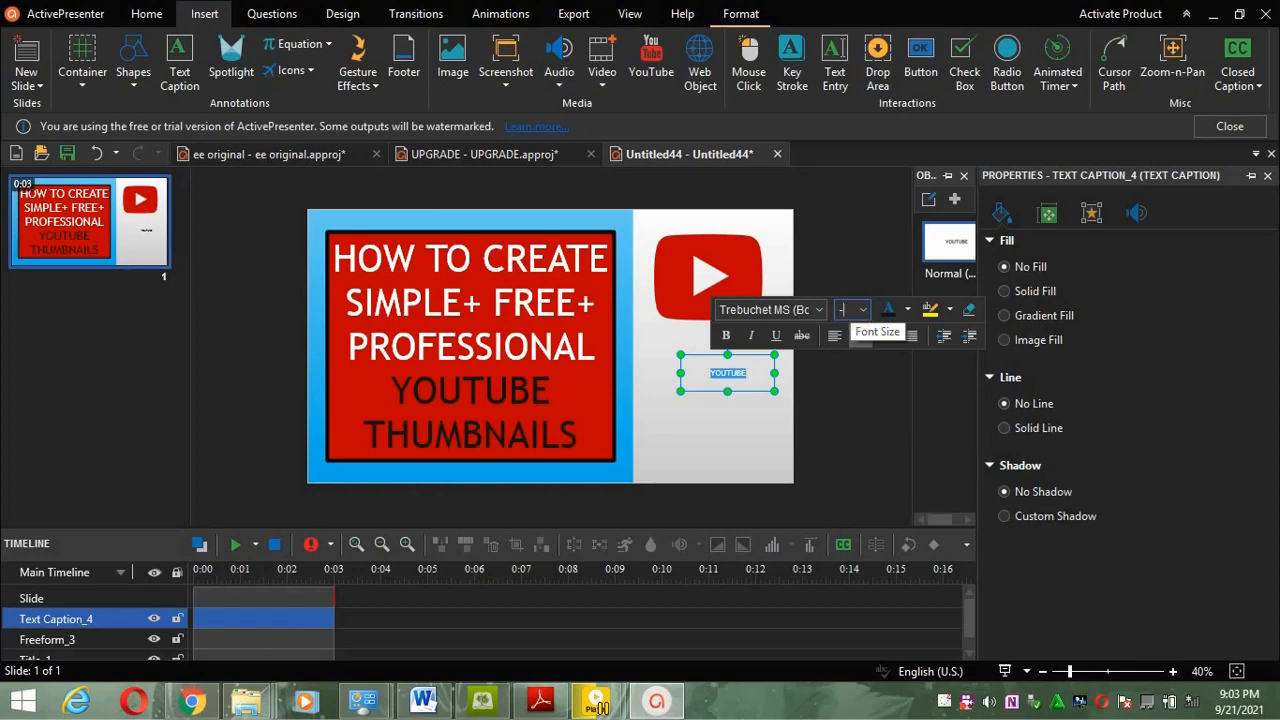
click(849, 308)
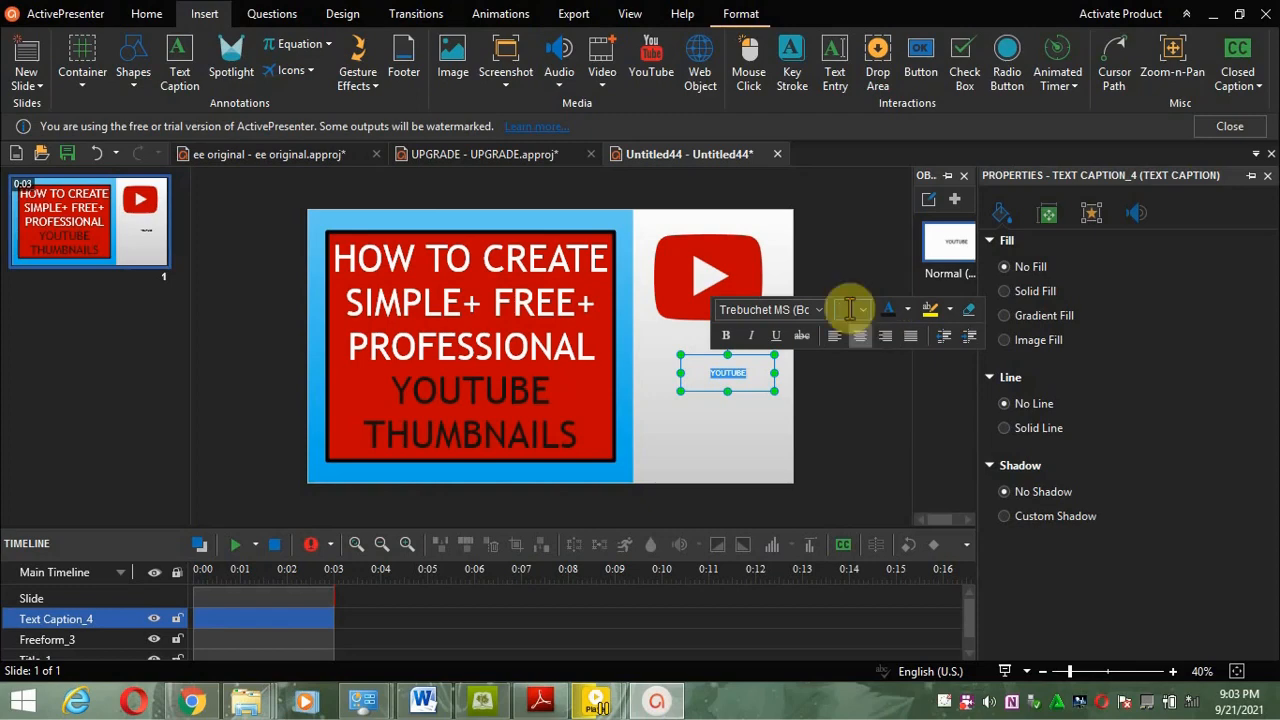
text(60)
key(Return)
click(858, 316)
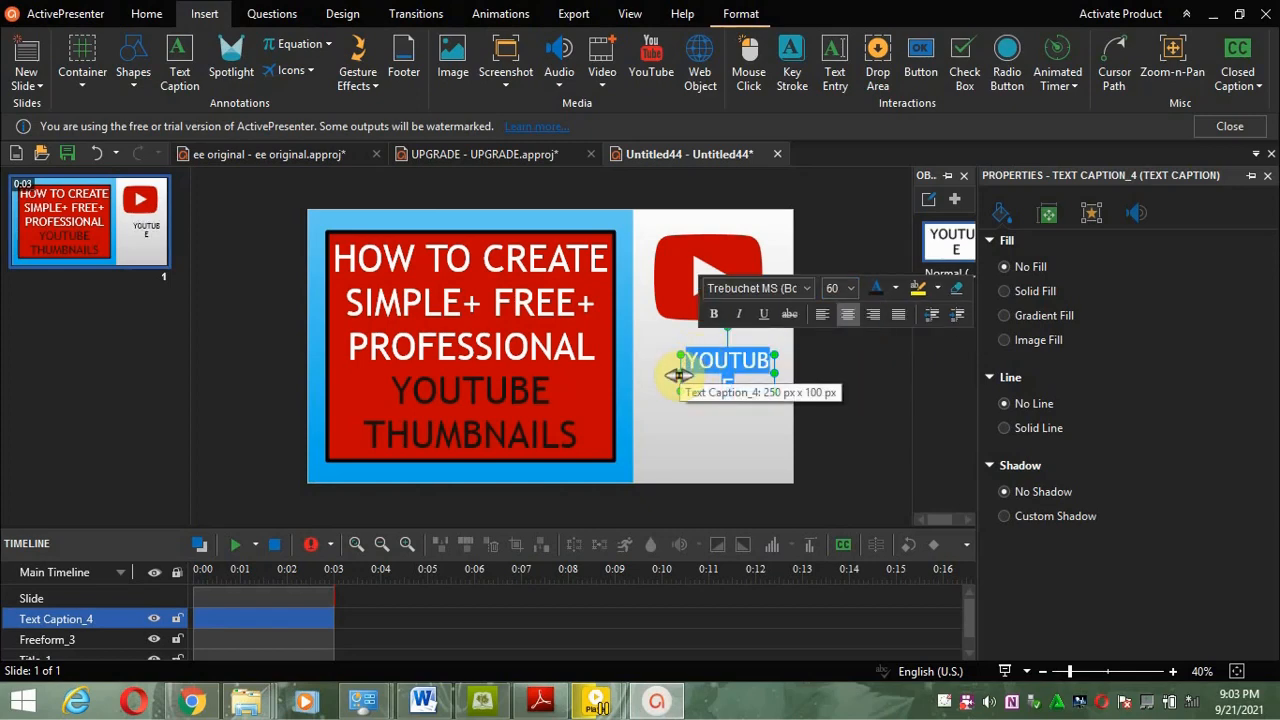
drag(678, 374, 660, 373)
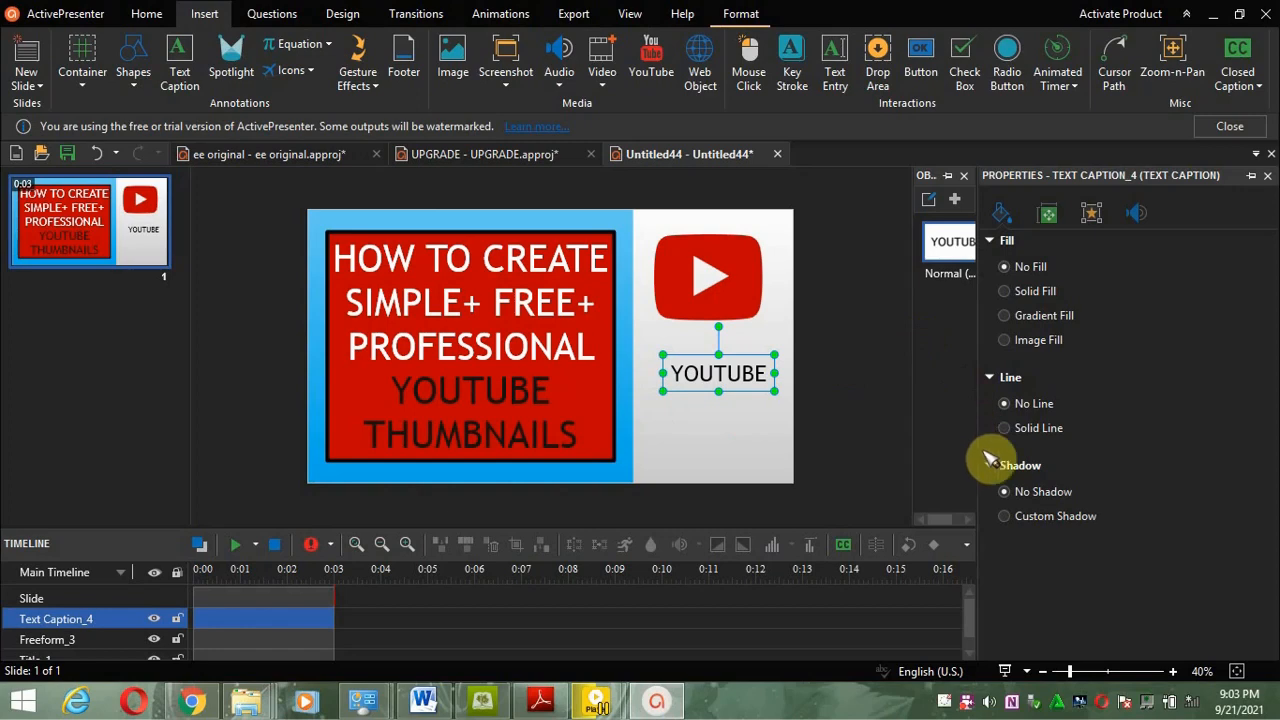
Step: Apply a custom shadow to the caption and make its text bold
click(1005, 516)
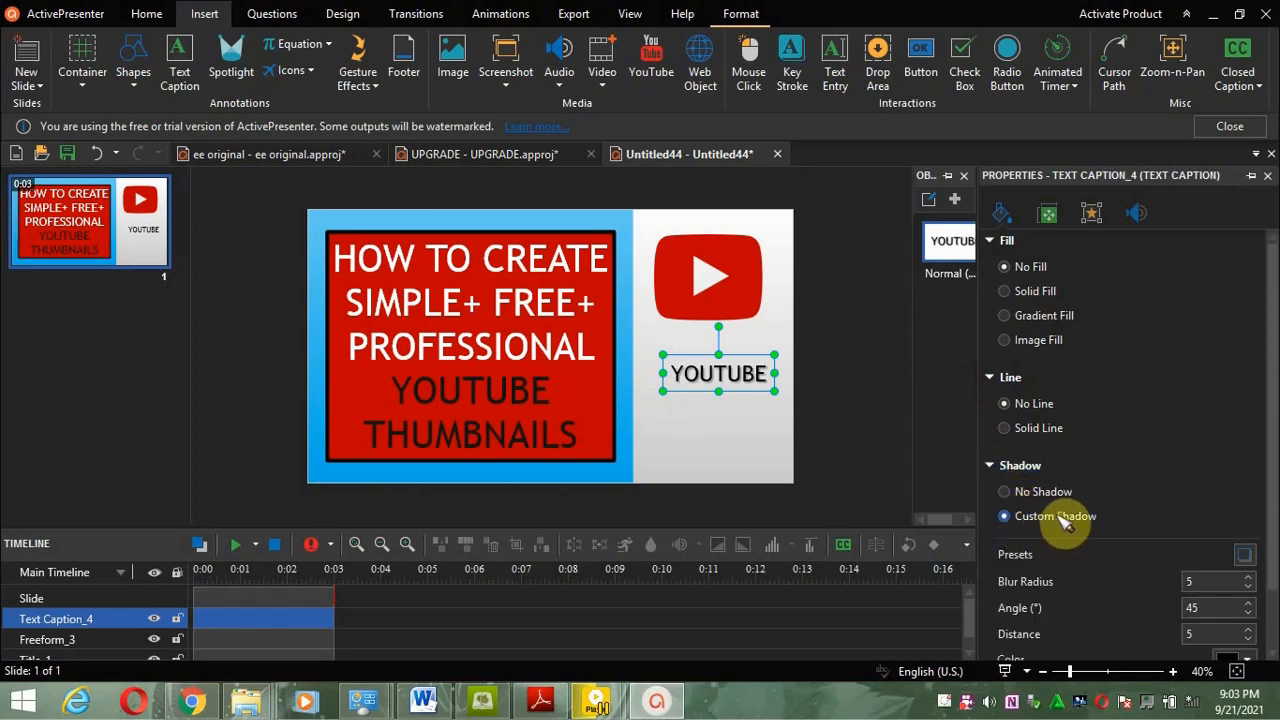
double_click(726, 374)
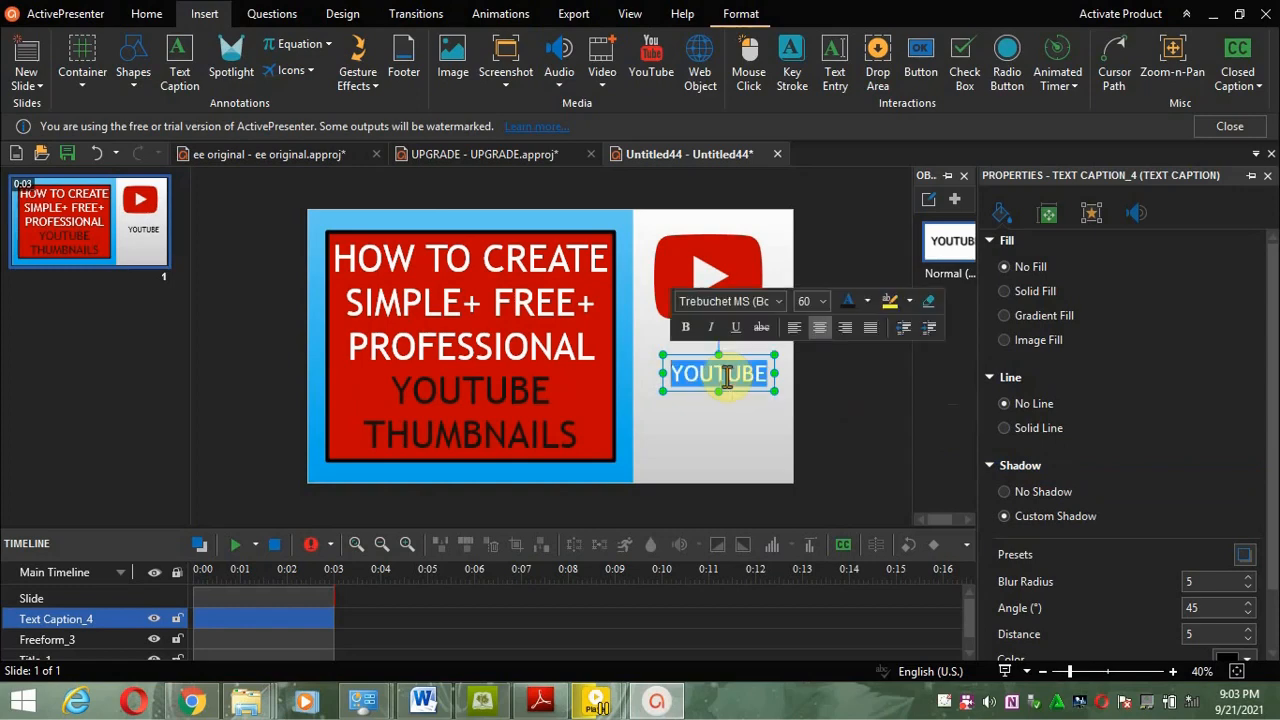
click(685, 327)
click(750, 465)
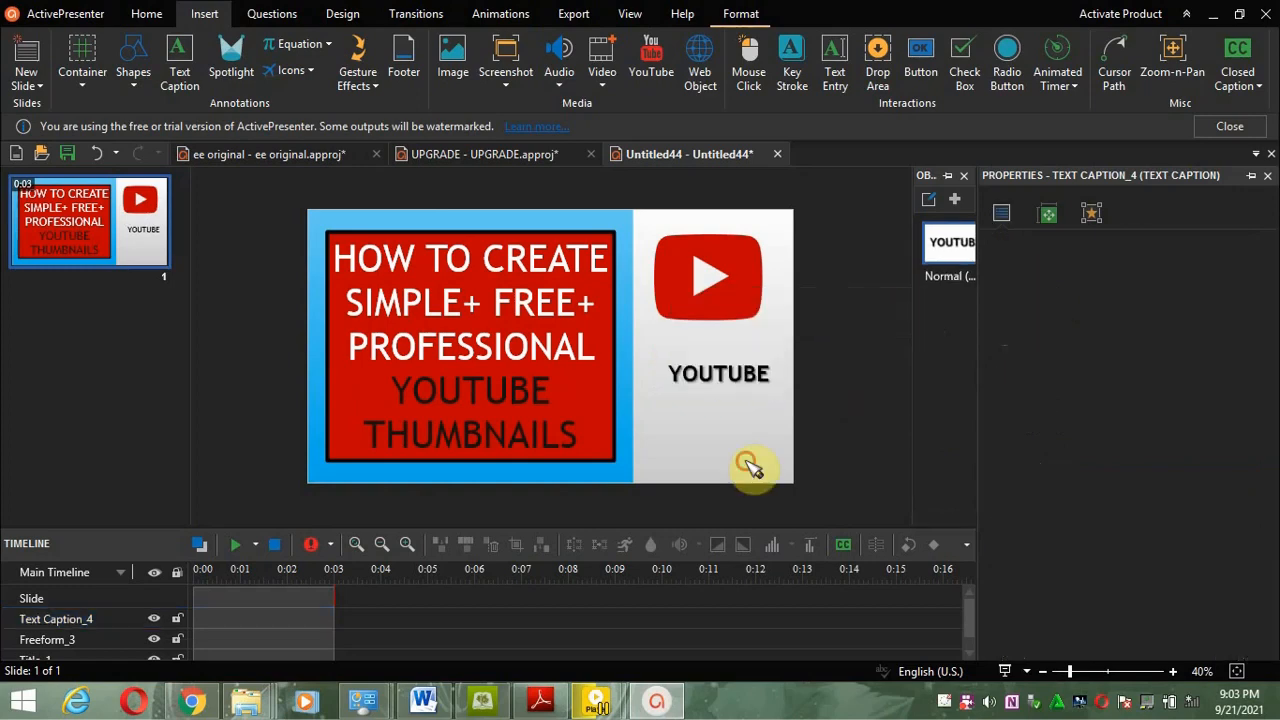
Step: Change the caption text's font colour to Dark Red
click(704, 375)
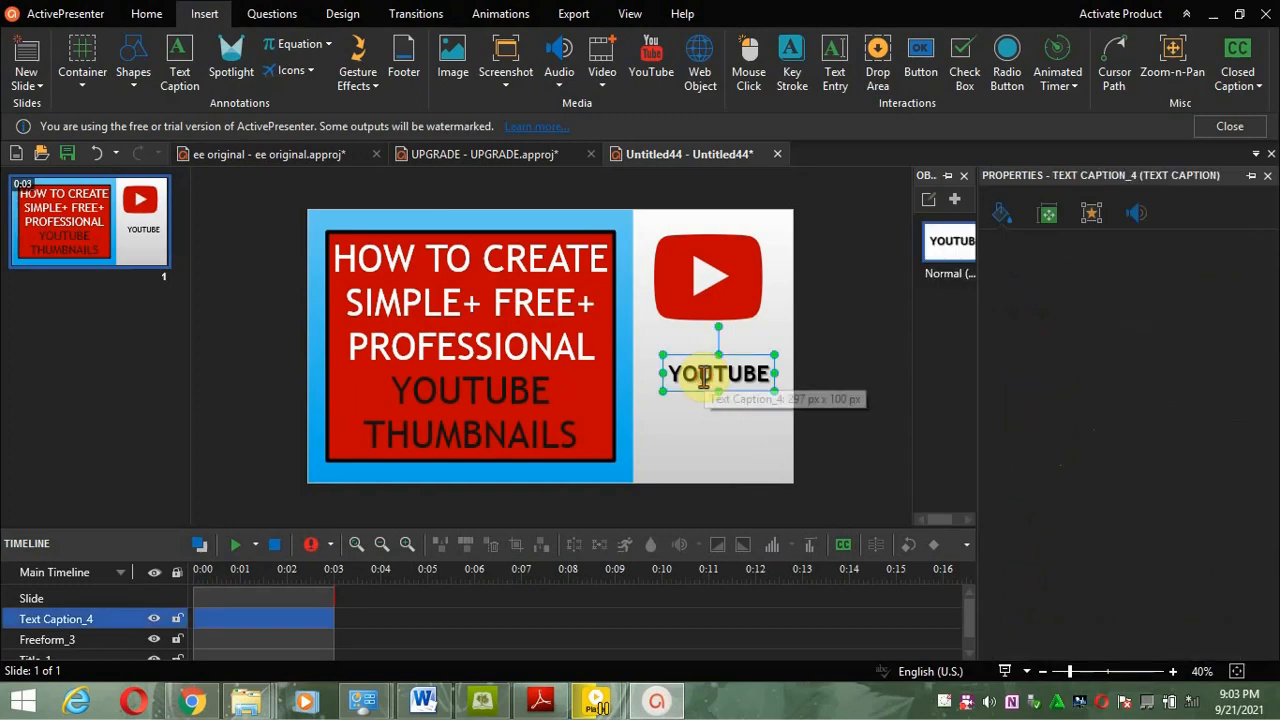
double_click(704, 375)
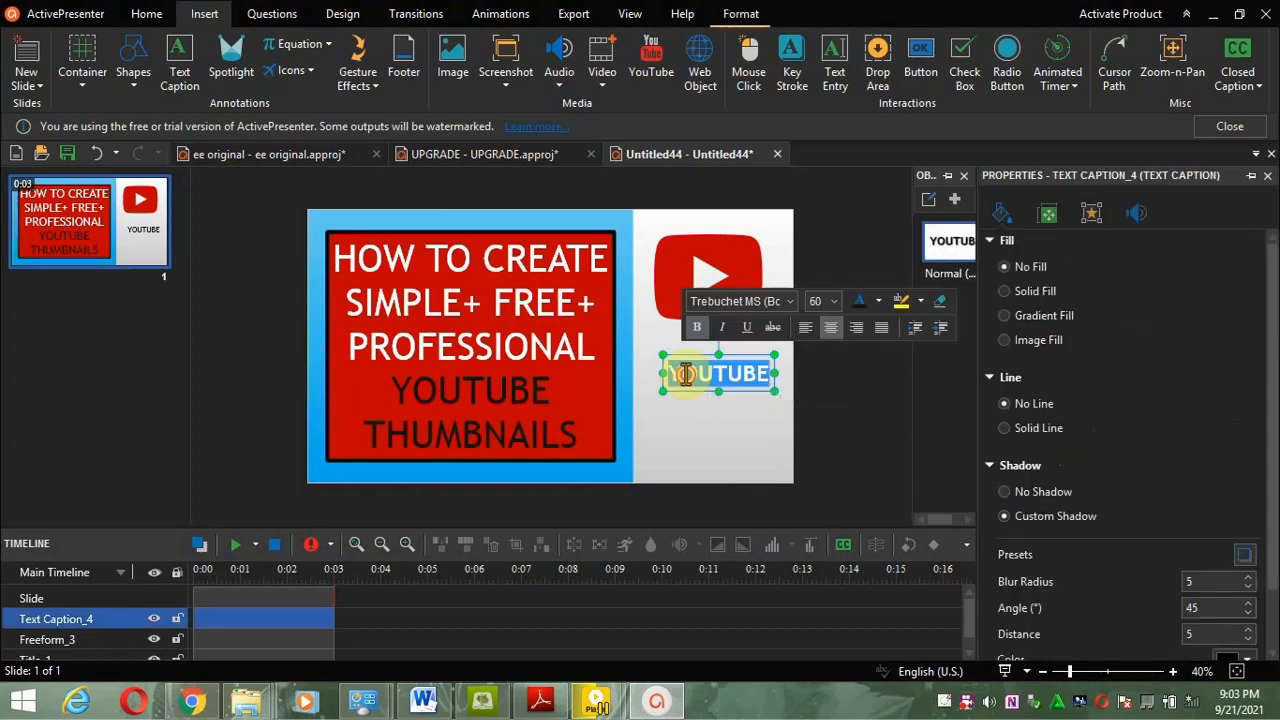
click(878, 301)
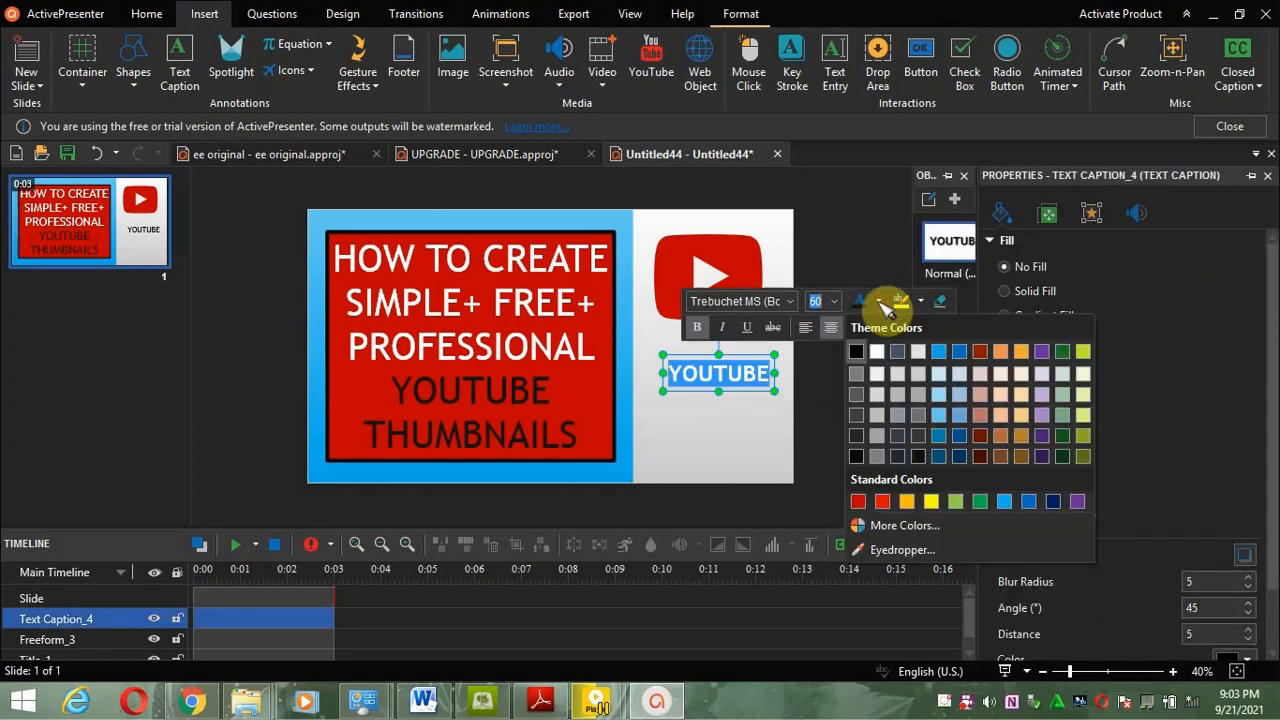
click(858, 502)
click(790, 467)
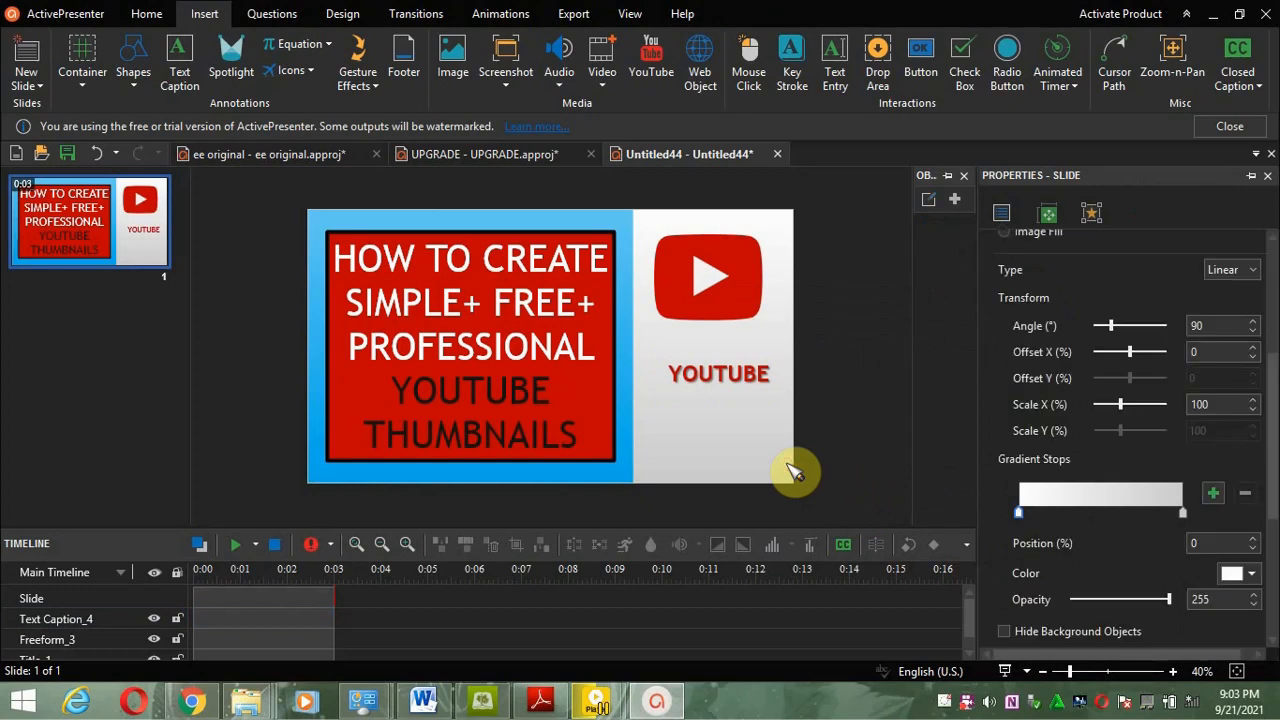